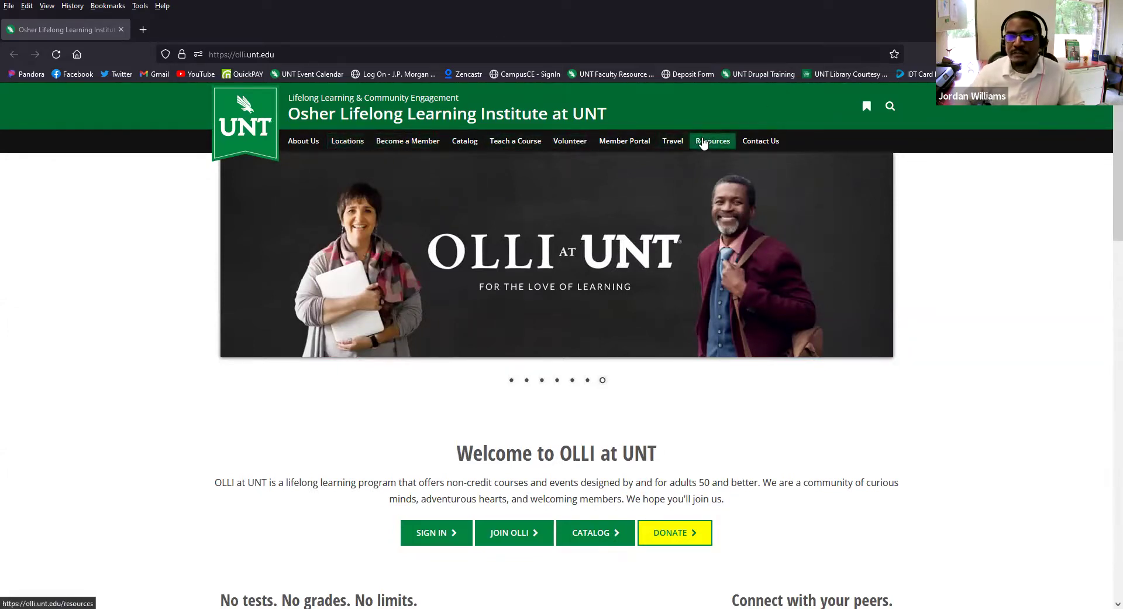
# - Open the Become a Member page and review its signup options and annual membership prices
pyautogui.scroll(-2, 704, 152)
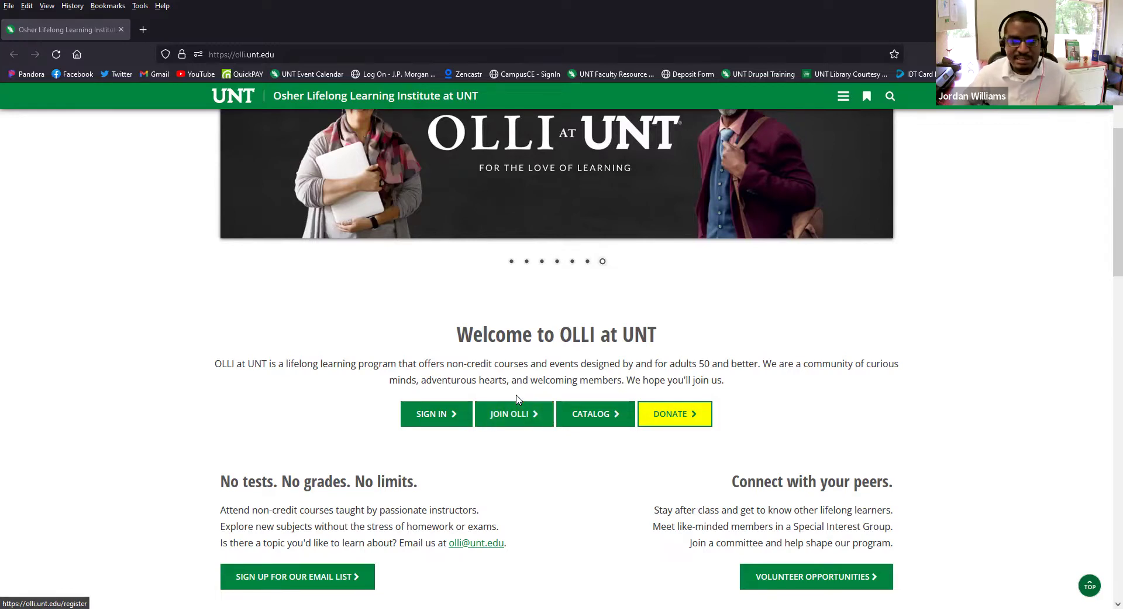
pyautogui.scroll(3, 512, 409)
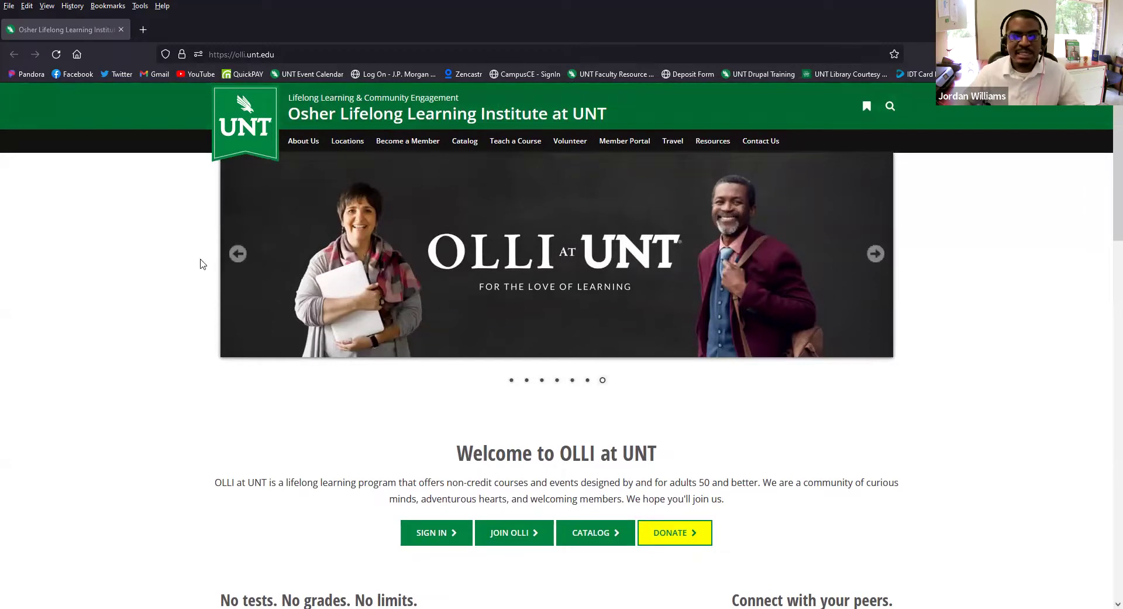
pyautogui.click(418, 142)
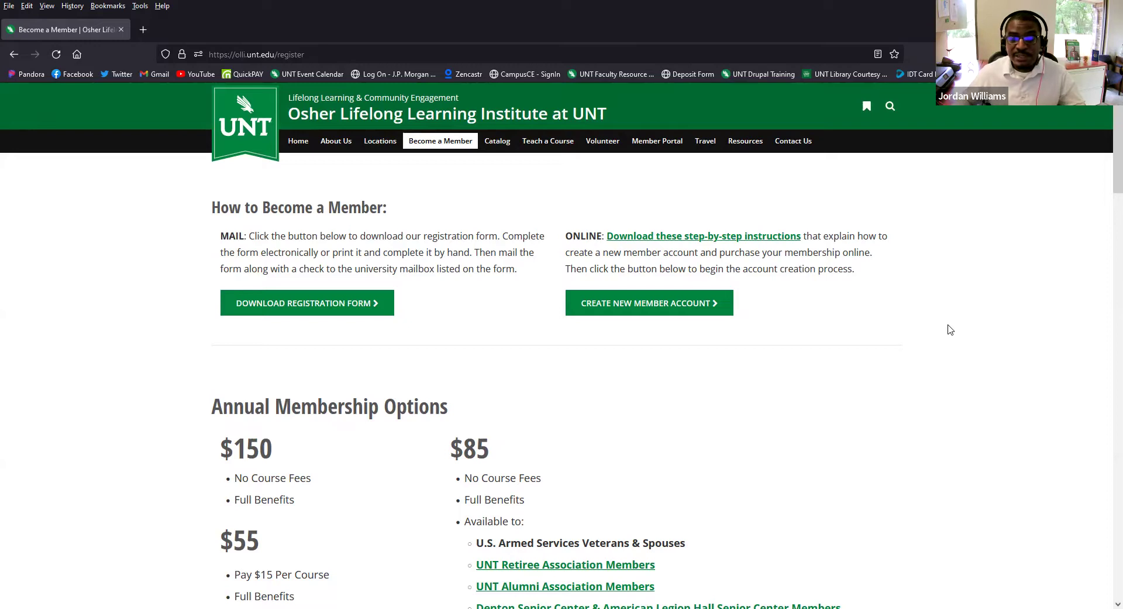
pyautogui.scroll(-3, 951, 329)
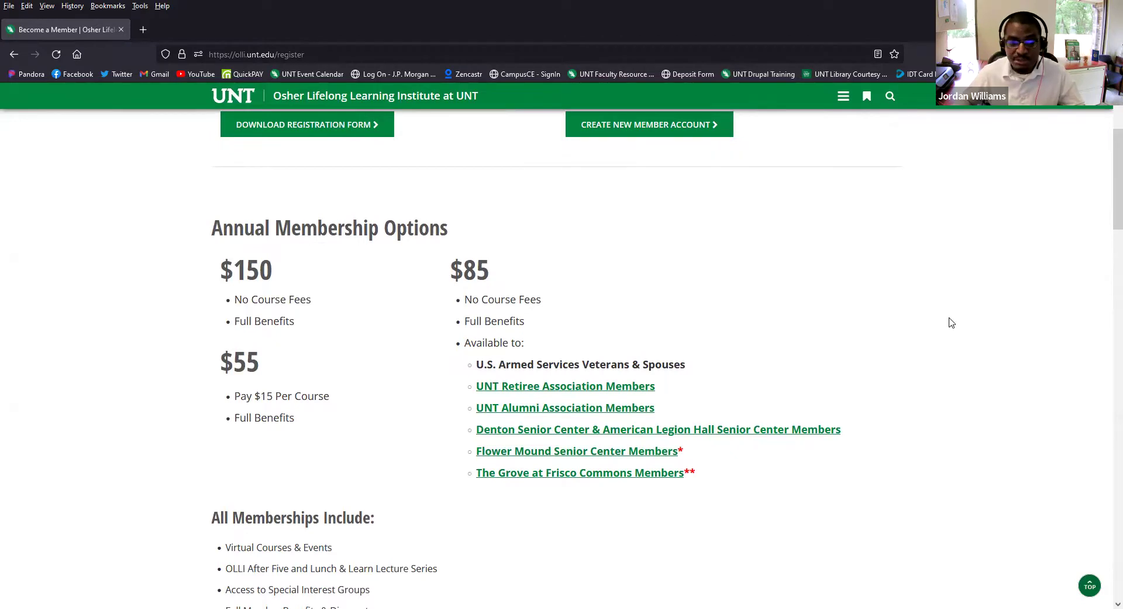
pyautogui.scroll(-2, 951, 323)
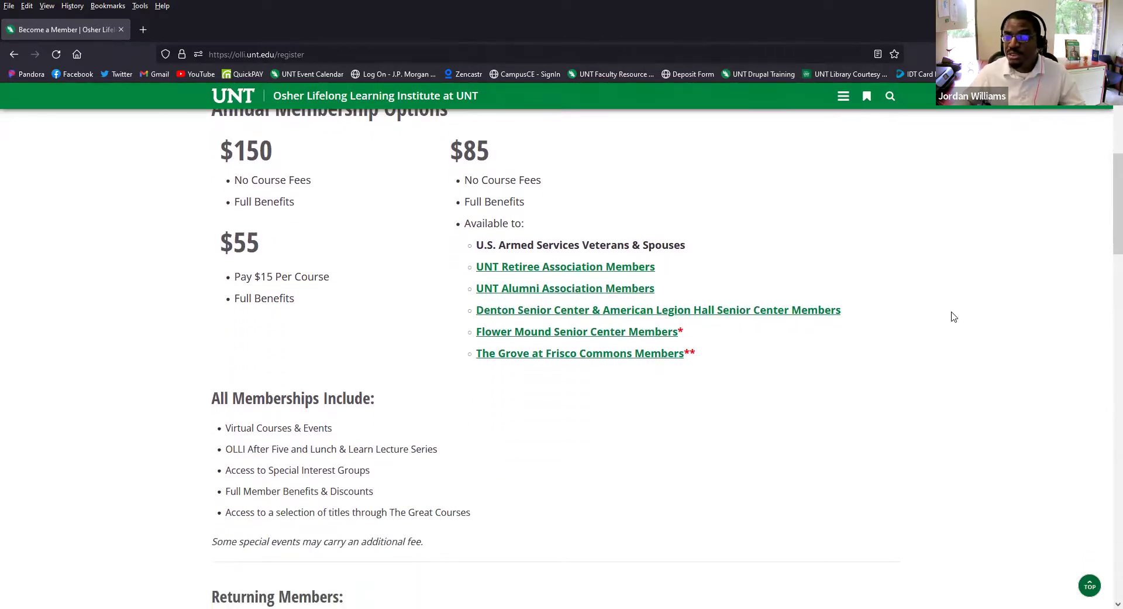
pyautogui.scroll(-3, 953, 320)
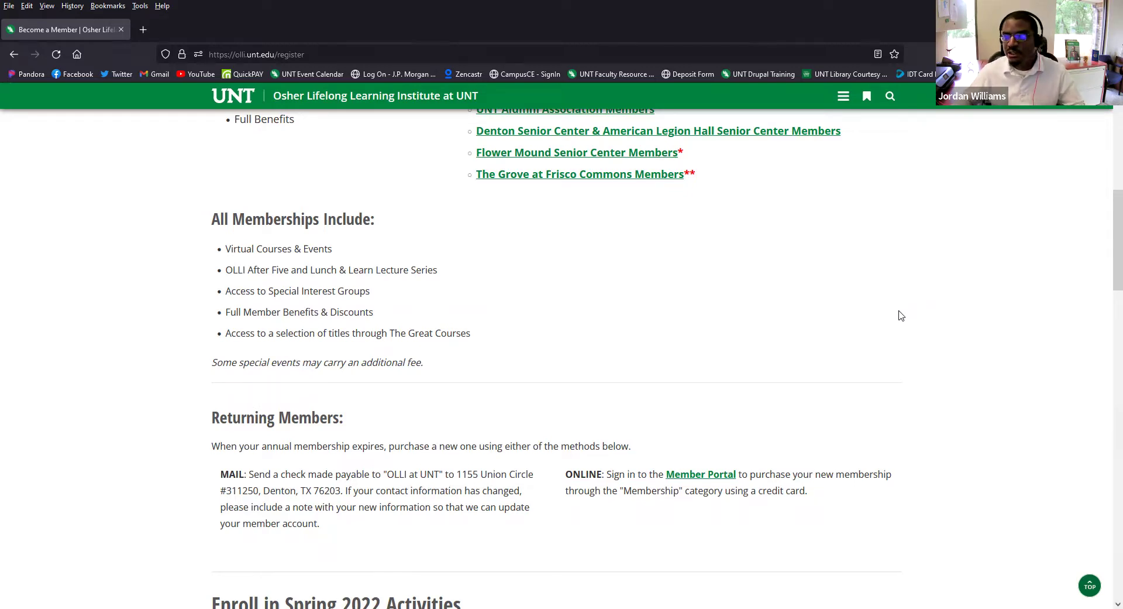
pyautogui.scroll(4, 897, 323)
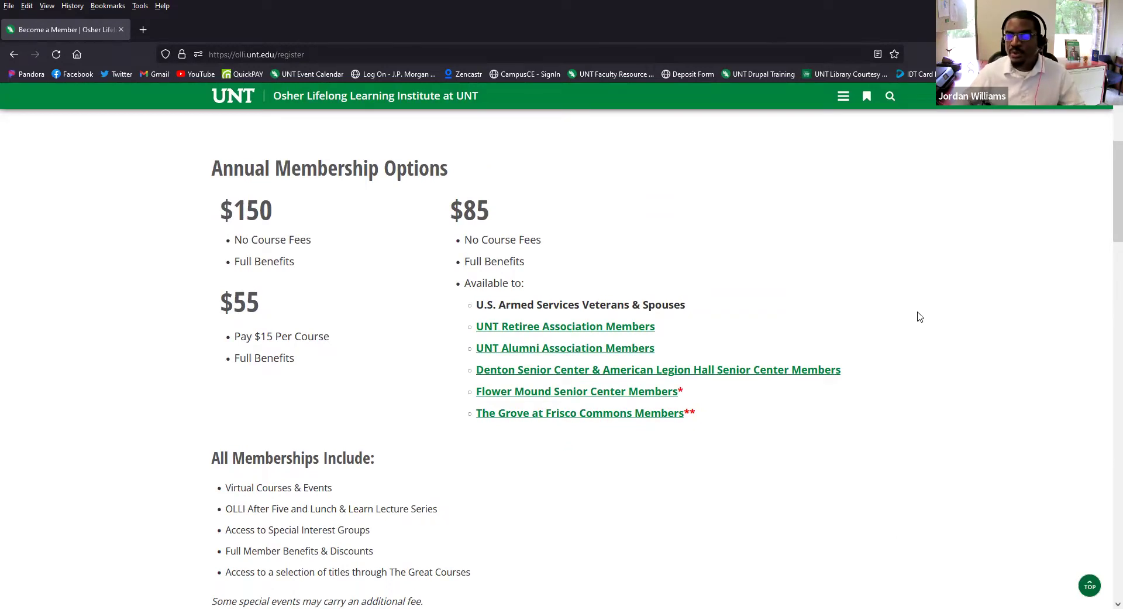
pyautogui.scroll(5, 915, 321)
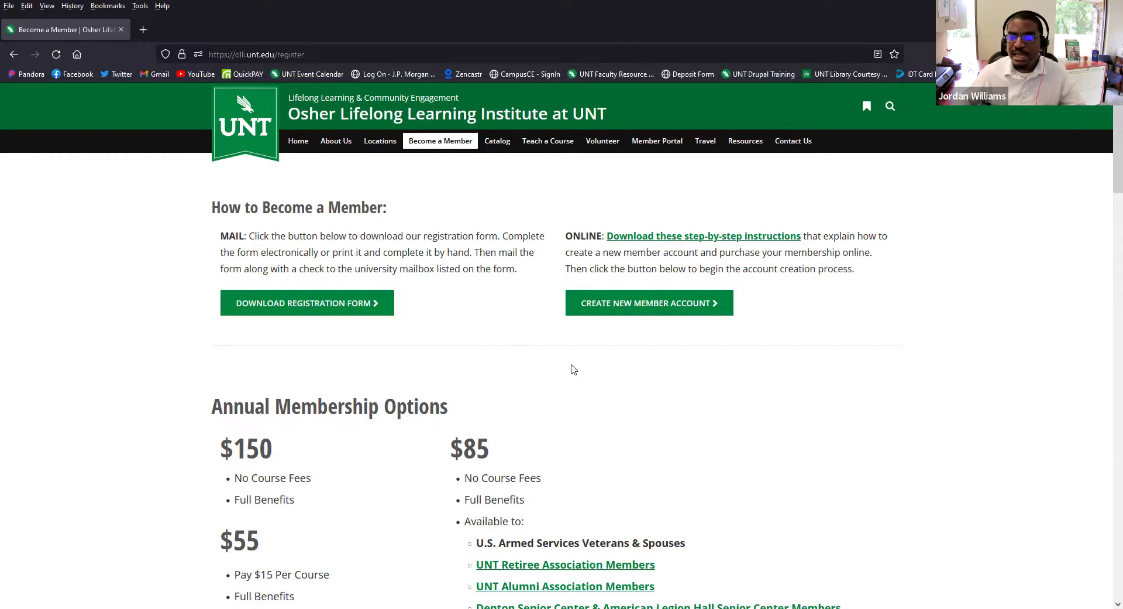
# - Choose CREATE NEW MEMBER ACCOUNT and scroll down to the sign-in page's Create New Account form
pyautogui.click(702, 306)
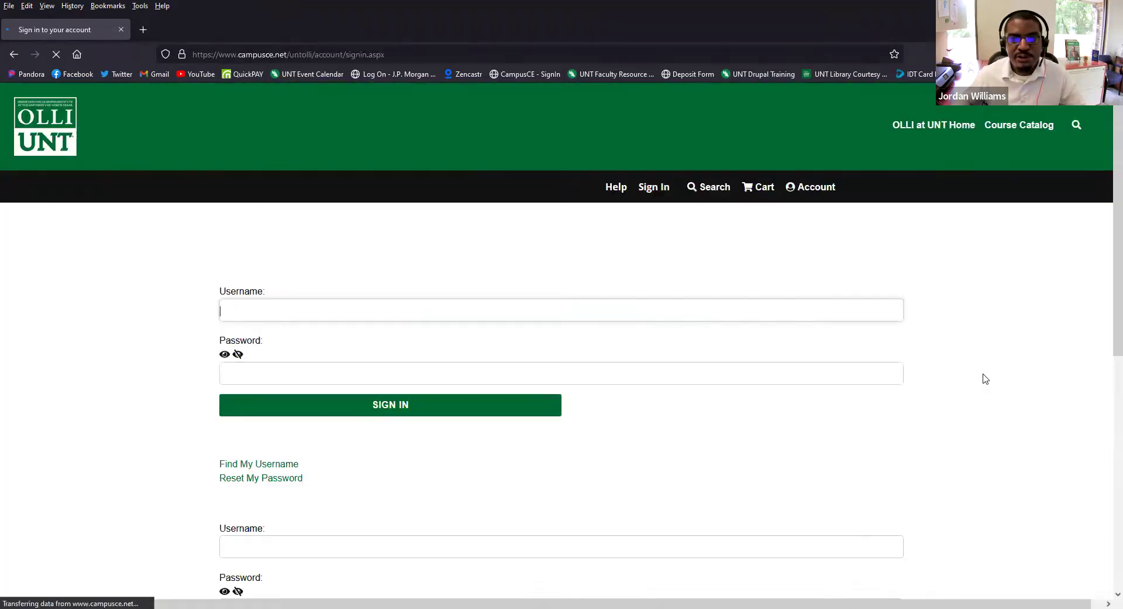
pyautogui.click(1028, 370)
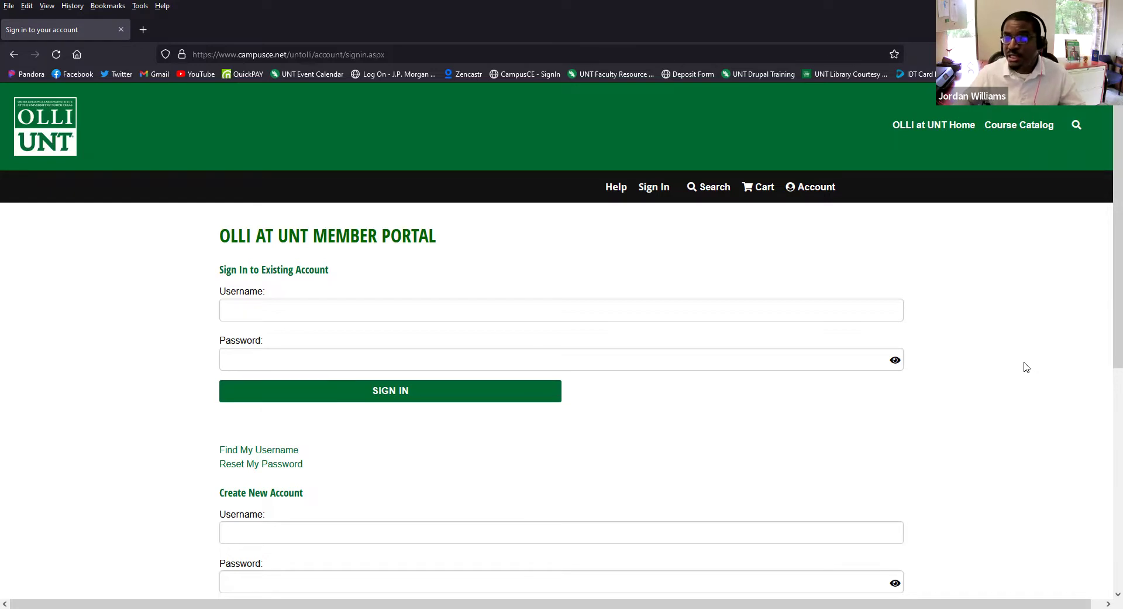
pyautogui.scroll(-1, 1030, 364)
pyautogui.scroll(-2, 994, 365)
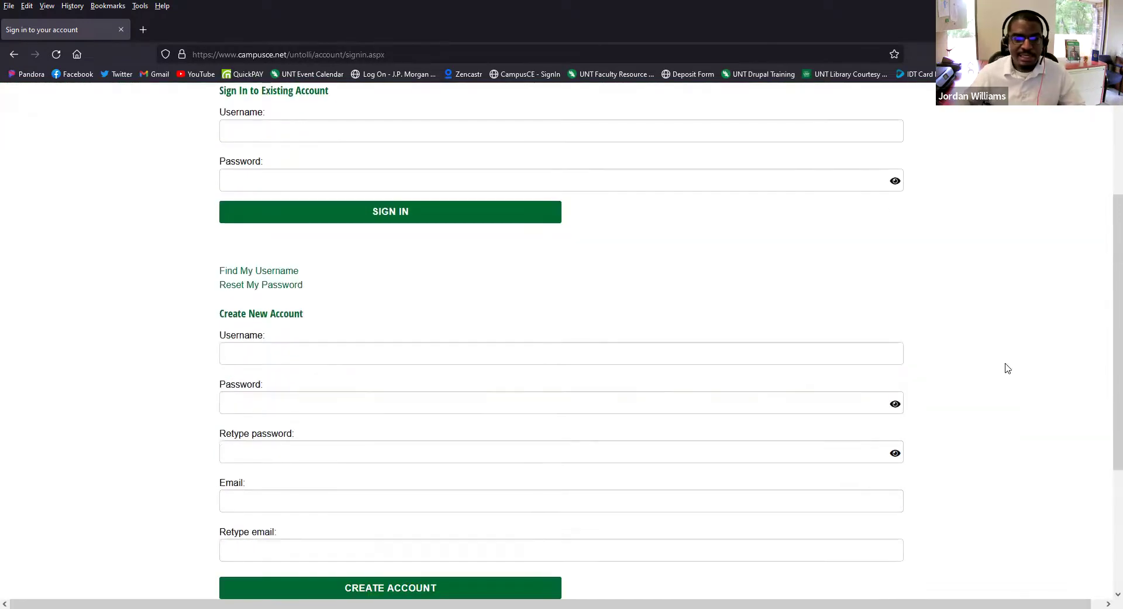
pyautogui.scroll(-1, 213, 341)
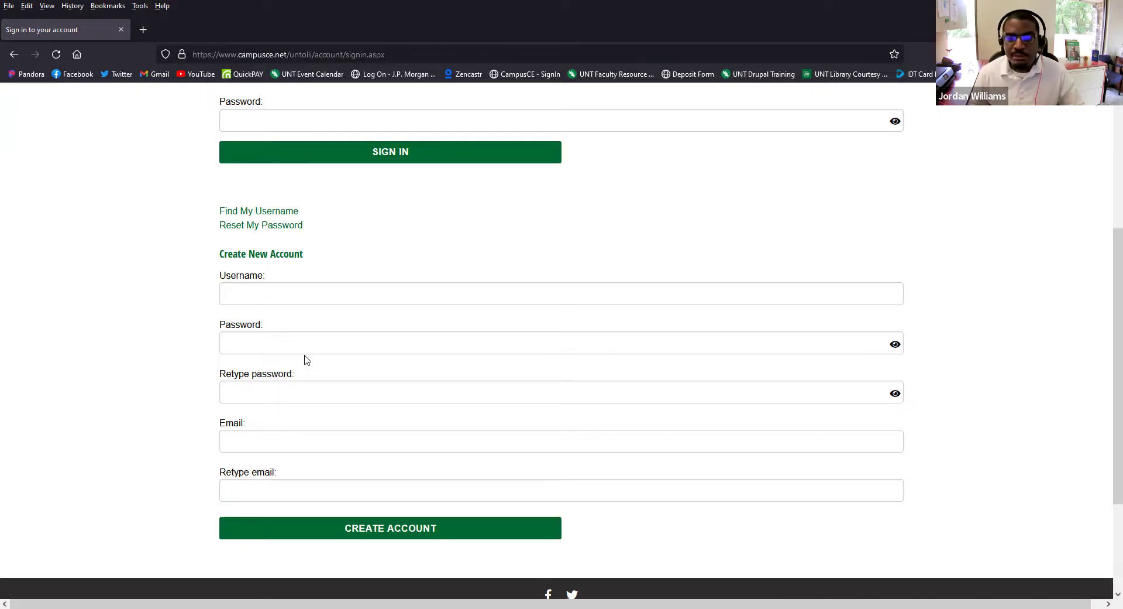
# - Enter a new account username and password, then retype the password
pyautogui.click(316, 296)
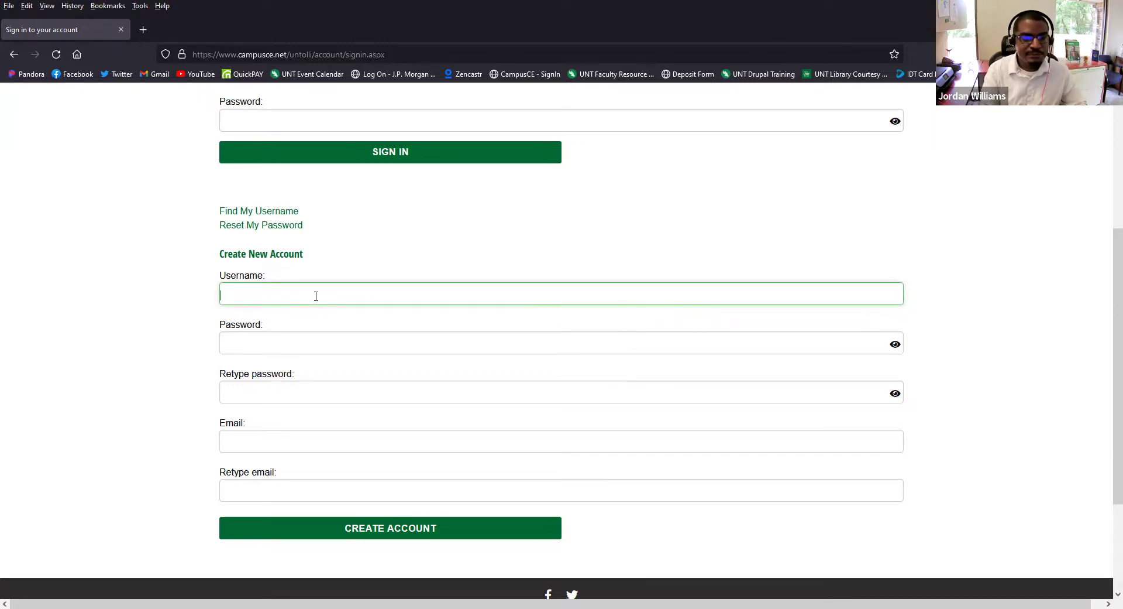
pyautogui.write('UN')
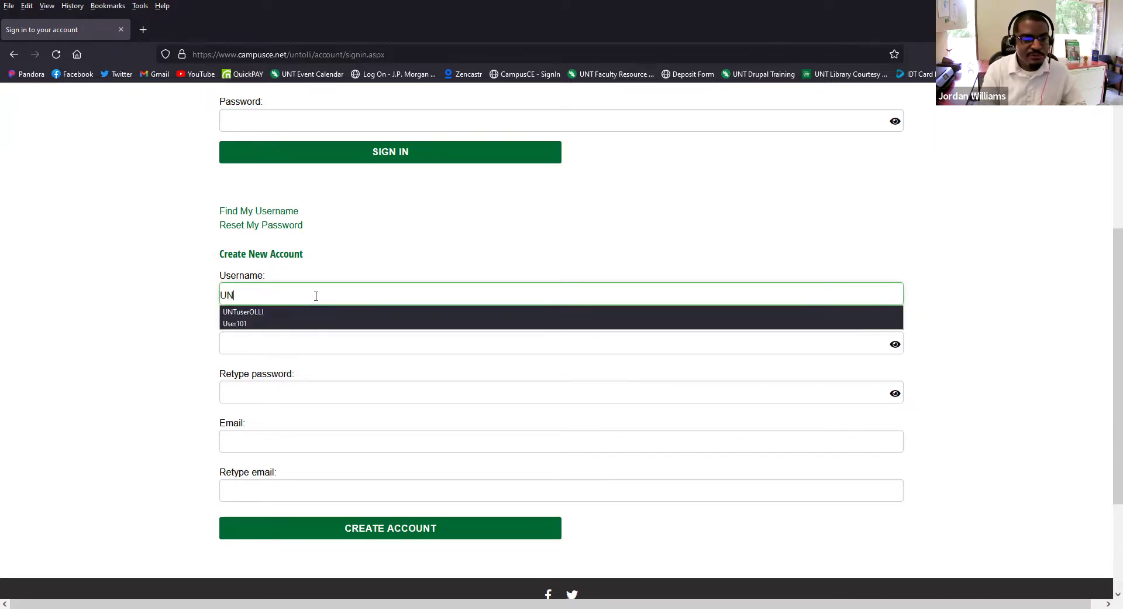
pyautogui.write('TOLLImember123')
pyautogui.press('Tab')
pyautogui.write('••••••••••••••••')
pyautogui.press('Tab')
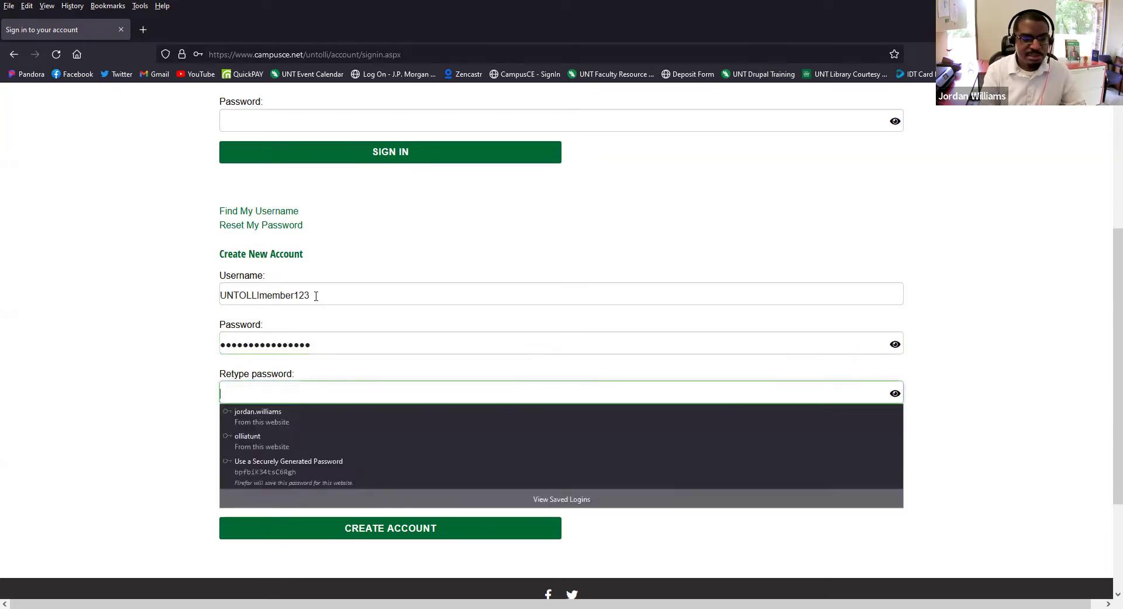
pyautogui.write('••••••••••••••••')
# - Fill in and confirm the account e-mail address from saved suggestions, then create the account
pyautogui.click(316, 429)
pyautogui.write('Jorda')
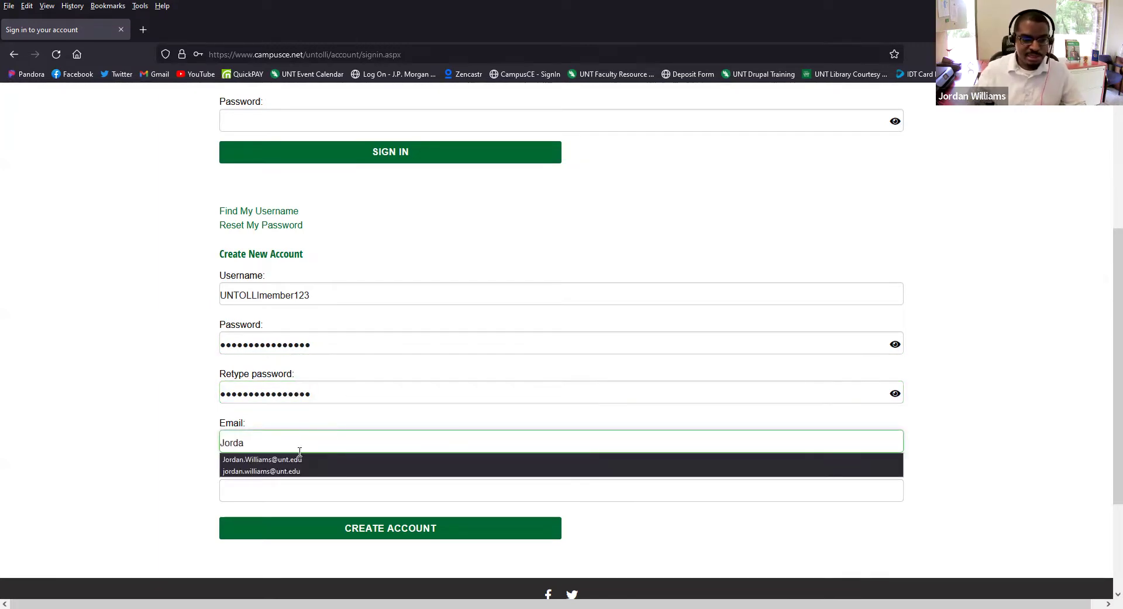
pyautogui.click(294, 459)
pyautogui.click(264, 492)
pyautogui.write('Jordan')
pyautogui.click(262, 509)
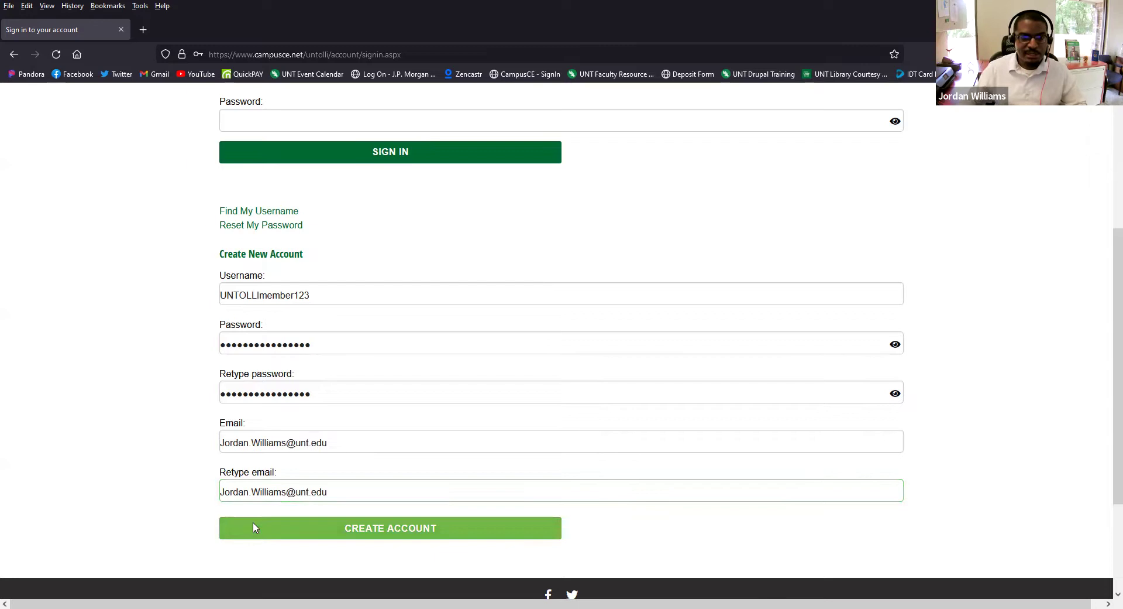
pyautogui.click(255, 528)
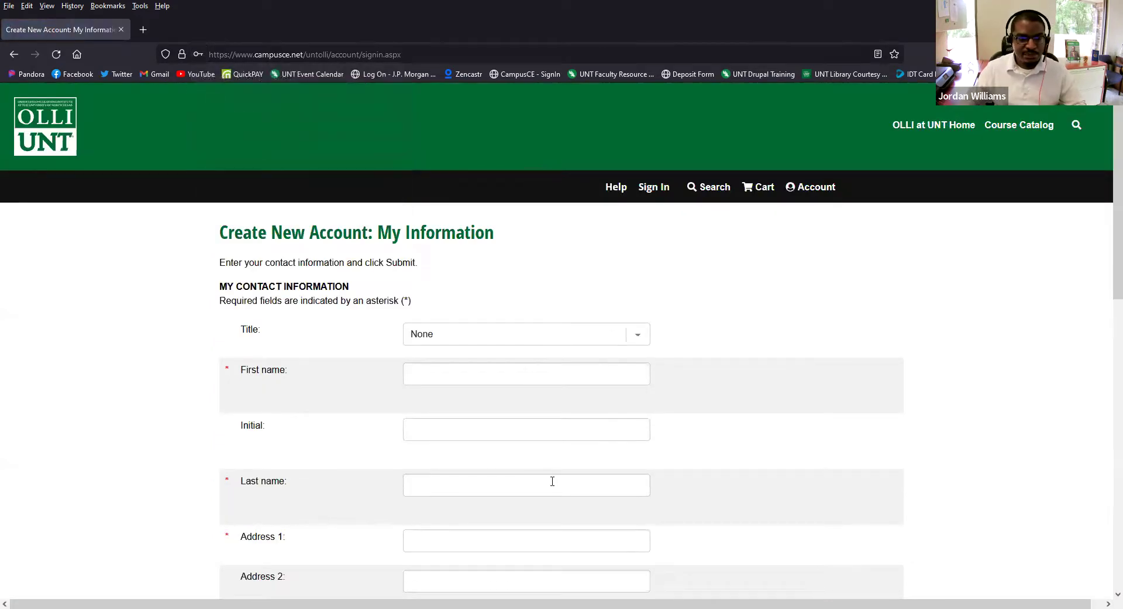
# - Enter the member's first name, last name and street address
pyautogui.click(448, 371)
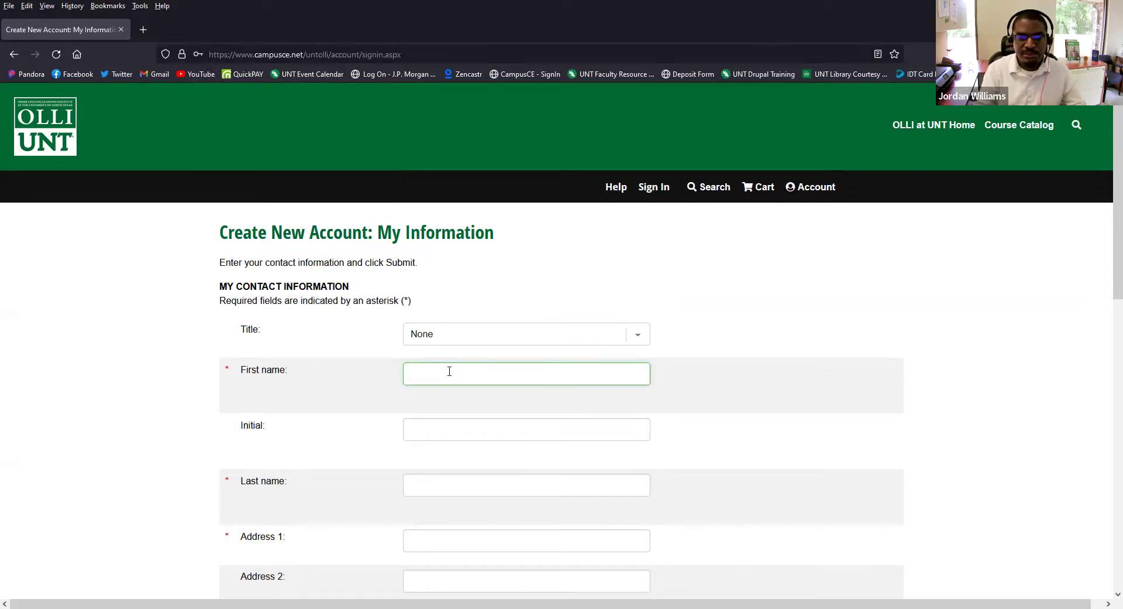
pyautogui.scroll(-2, 426, 404)
pyautogui.click(431, 366)
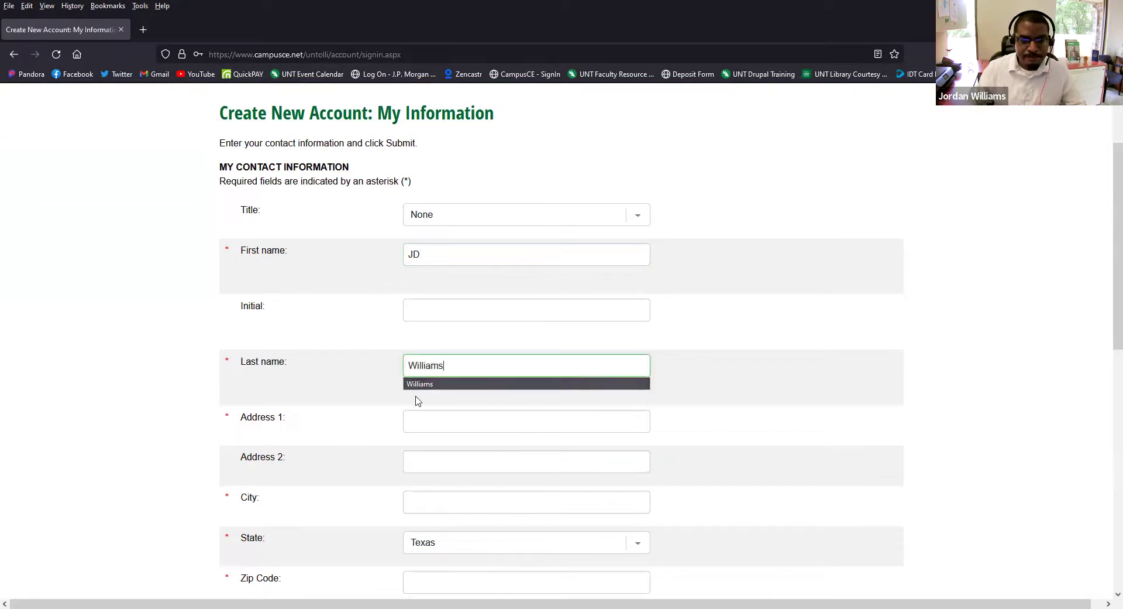
pyautogui.click(424, 421)
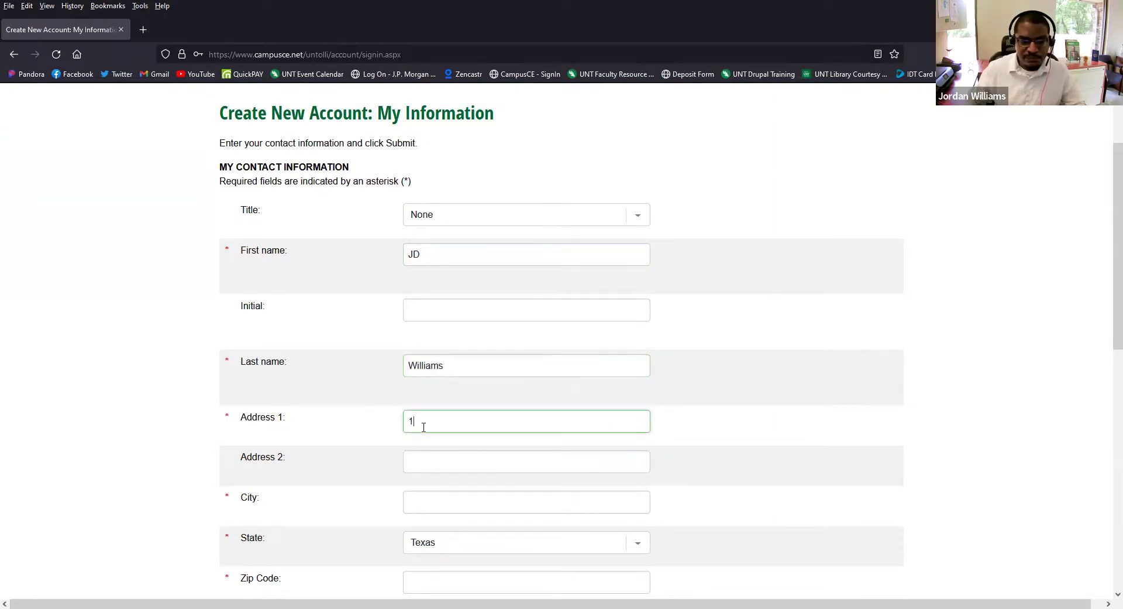
# - Fill in the member's city and zip code
pyautogui.scroll(-2, 393, 445)
pyautogui.click(449, 390)
pyautogui.write('Denton')
pyautogui.click(410, 398)
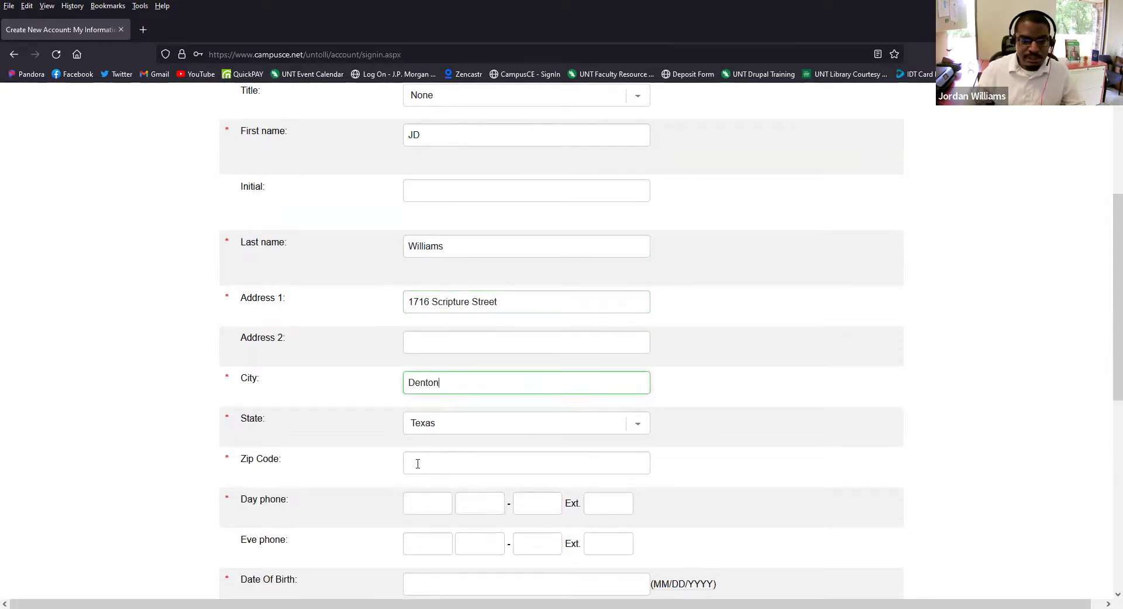
pyautogui.click(418, 463)
pyautogui.write('76201')
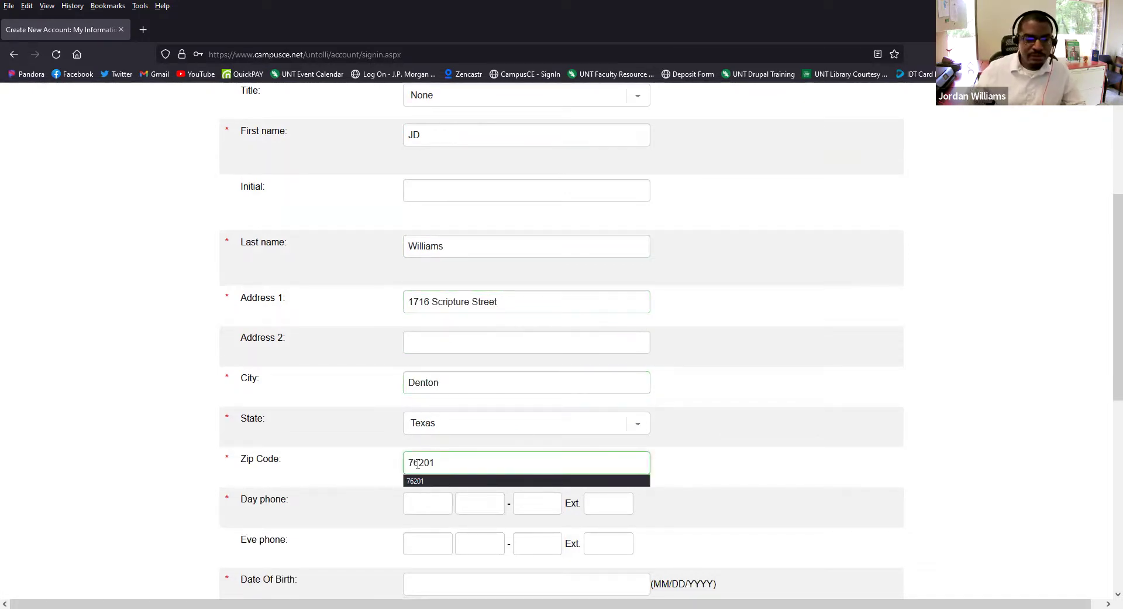
# - Enter the member's day phone number across its three fields
pyautogui.scroll(-4, 252, 400)
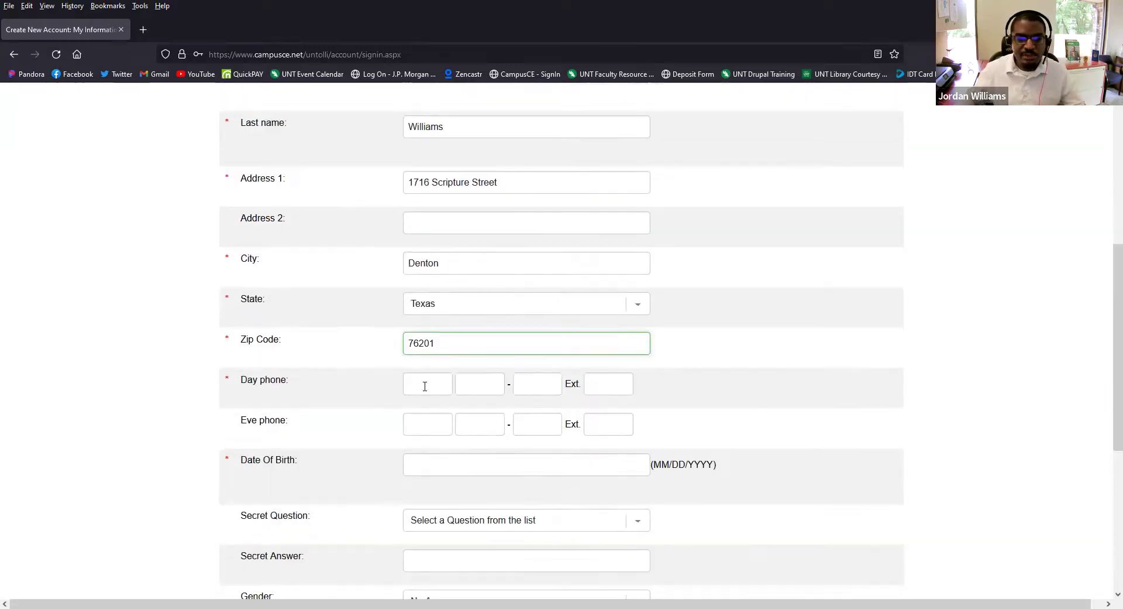
pyautogui.click(425, 382)
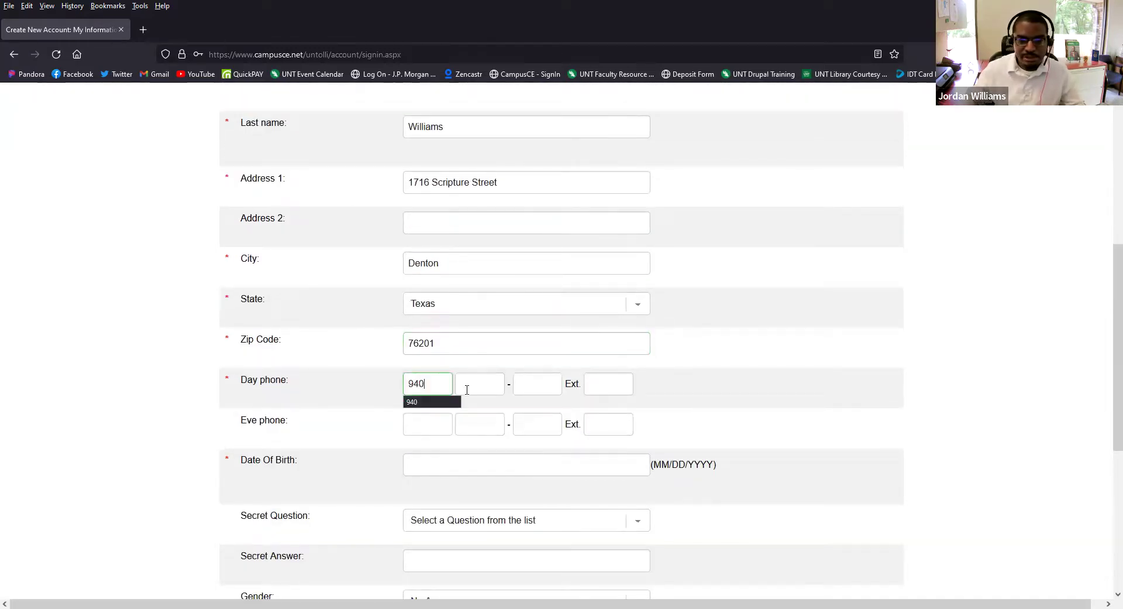
pyautogui.click(467, 388)
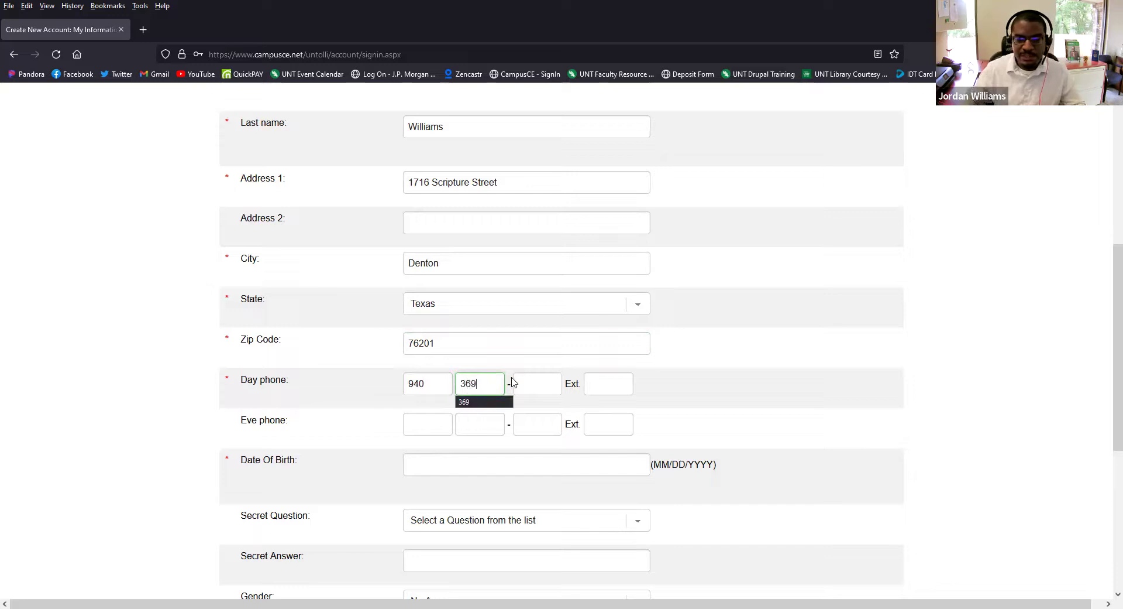
pyautogui.click(523, 375)
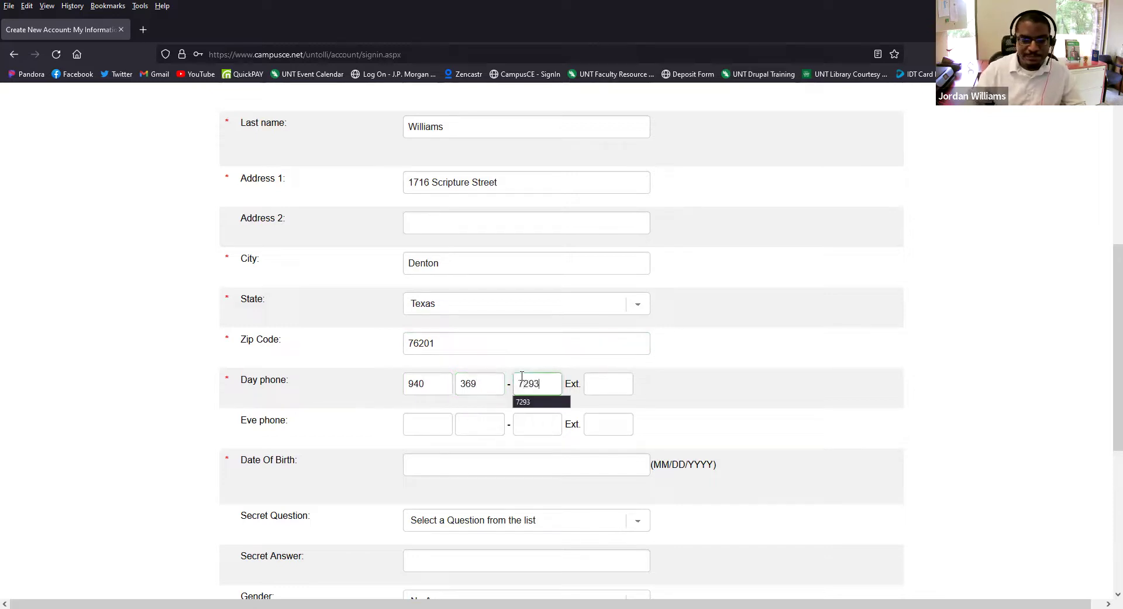
# - Enter the member's date of birth in MM/DD/YYYY format
pyautogui.click(503, 468)
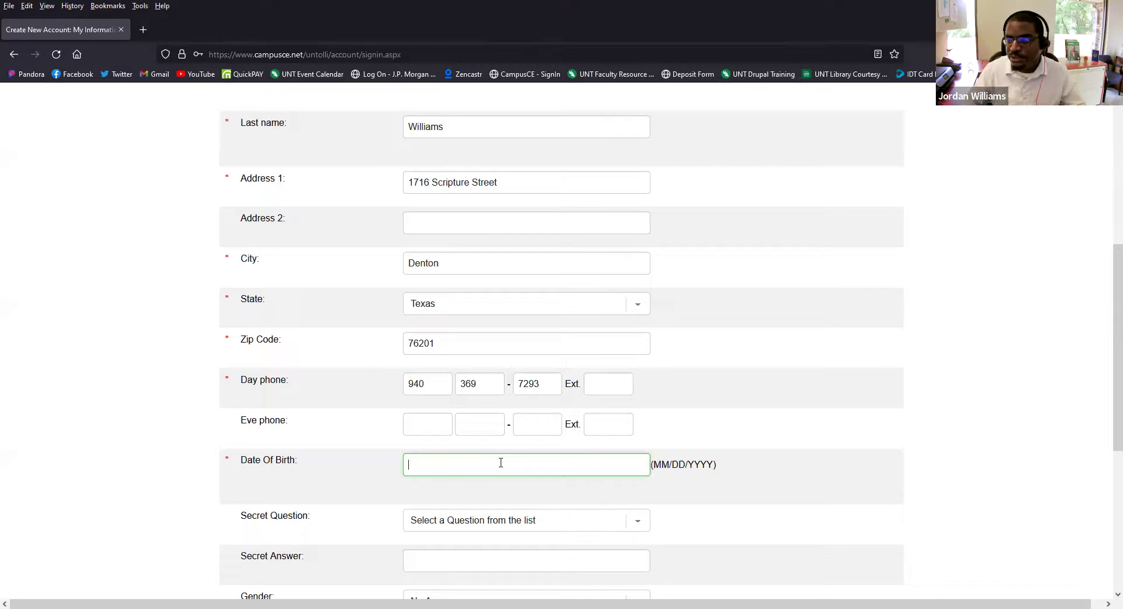
pyautogui.write('01/')
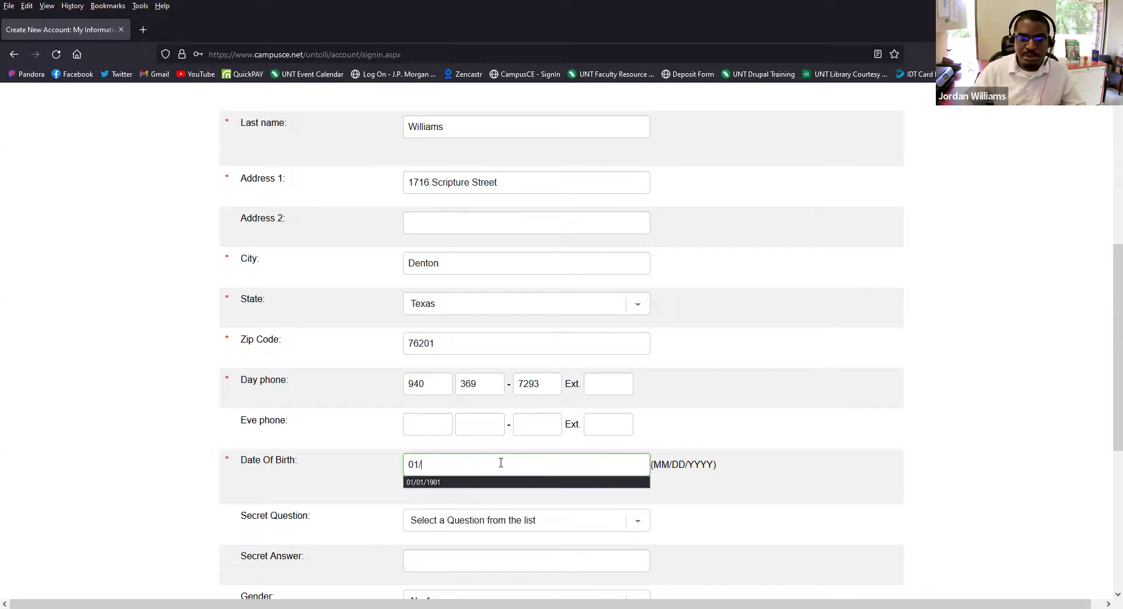
pyautogui.write('01/1901')
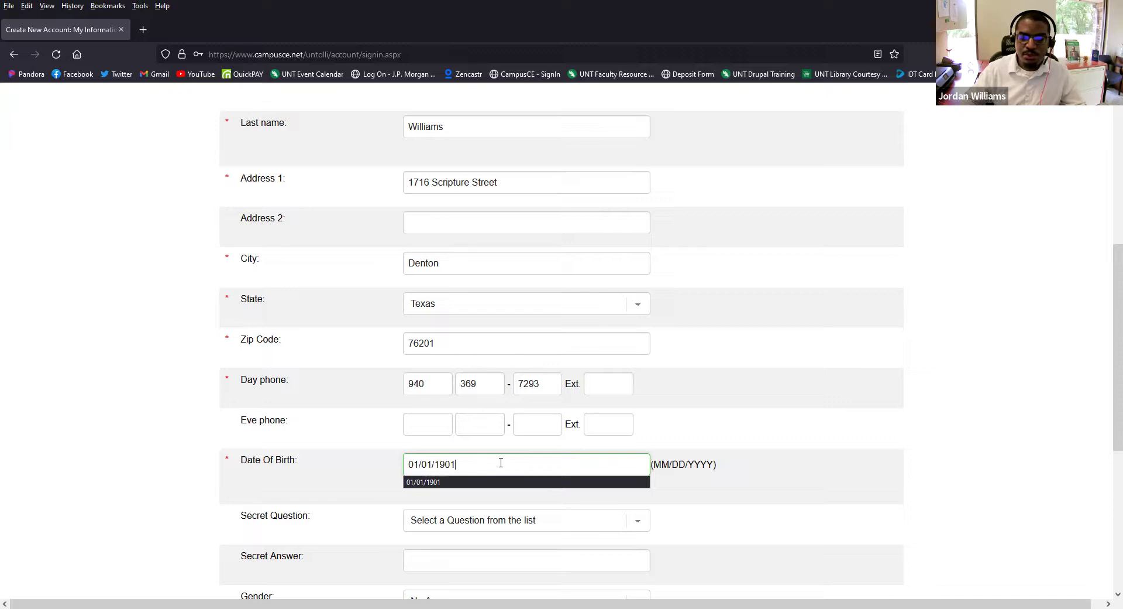
pyautogui.click(836, 477)
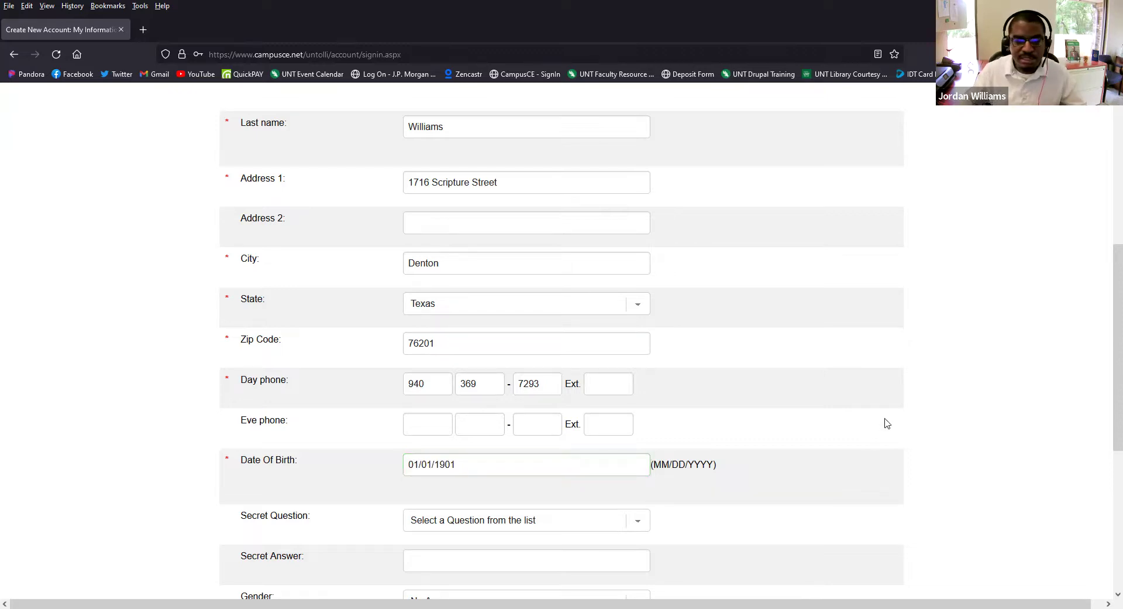
# - Keep secret question, gender (No Answer) and citizen (Select One) at defaults and submit the form
pyautogui.scroll(-2, 866, 433)
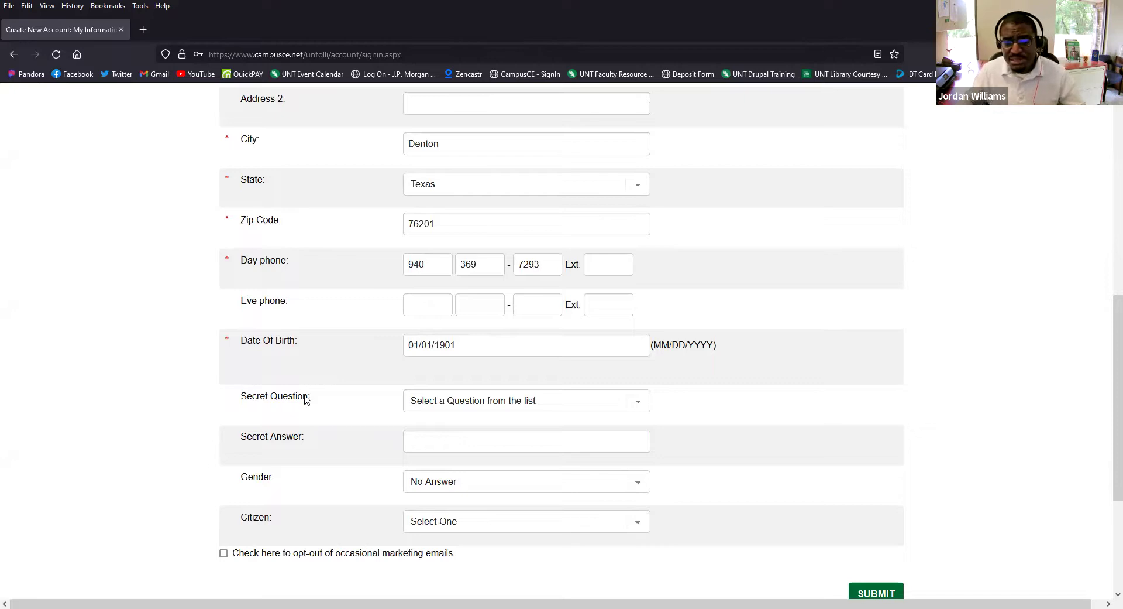
pyautogui.click(607, 400)
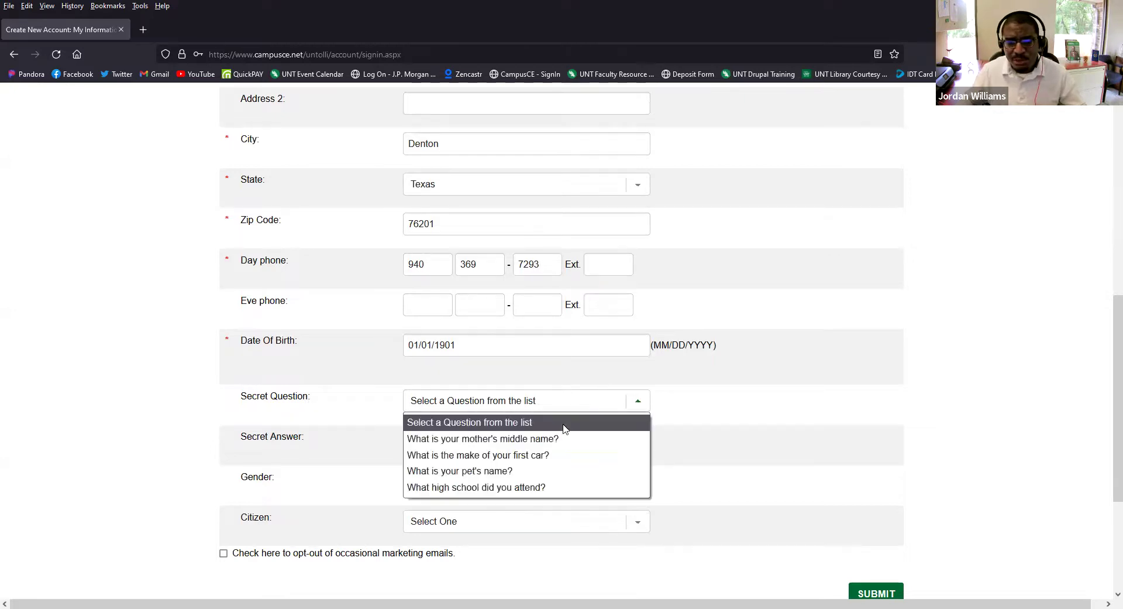
pyautogui.click(335, 433)
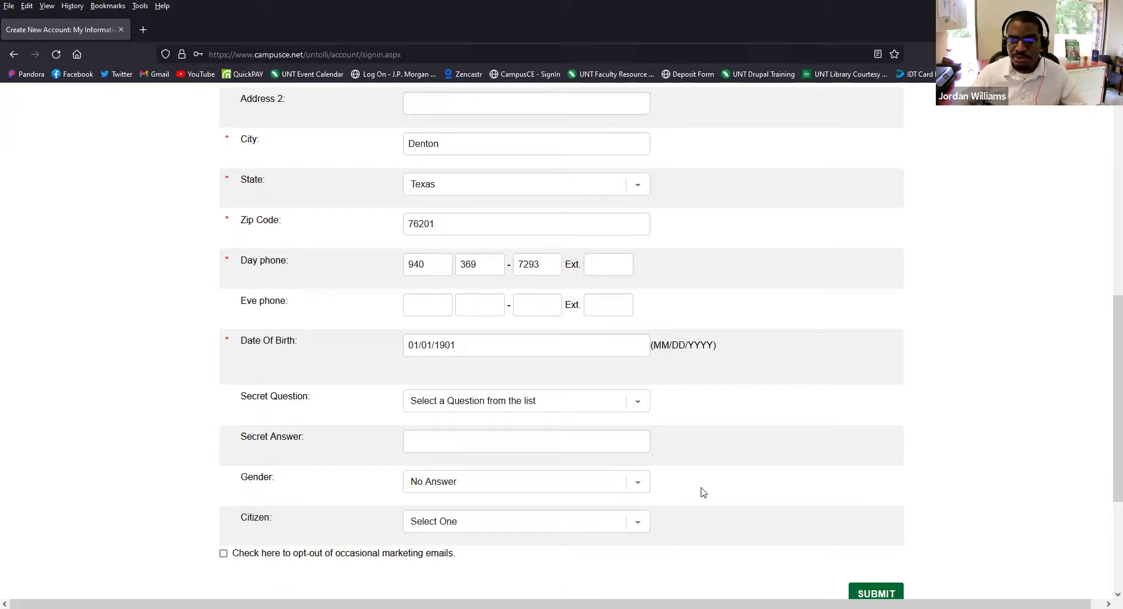
pyautogui.click(636, 483)
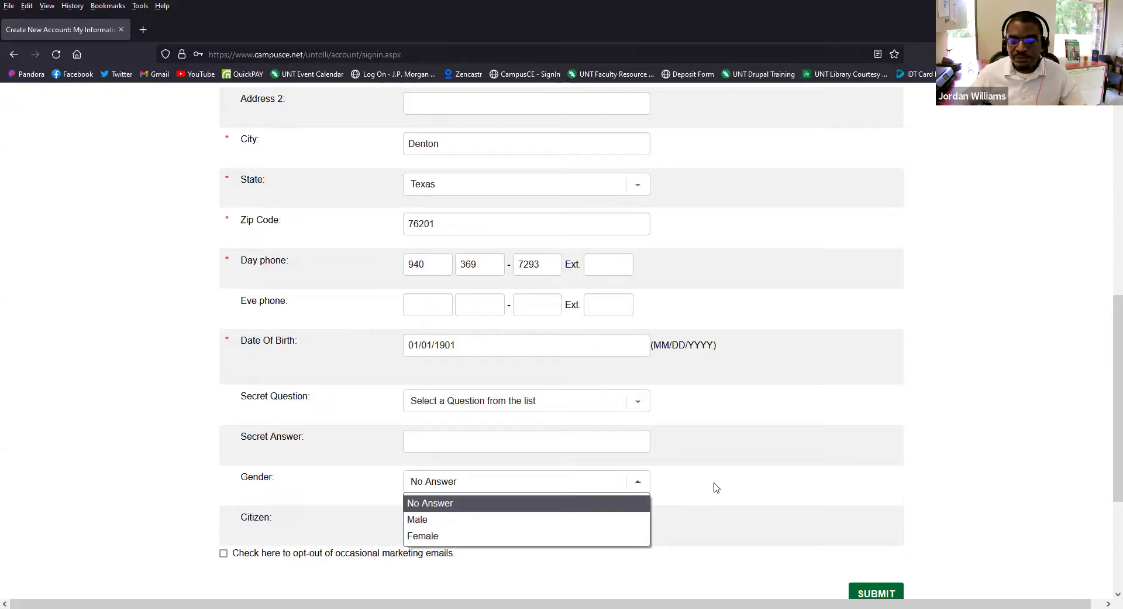
pyautogui.click(709, 493)
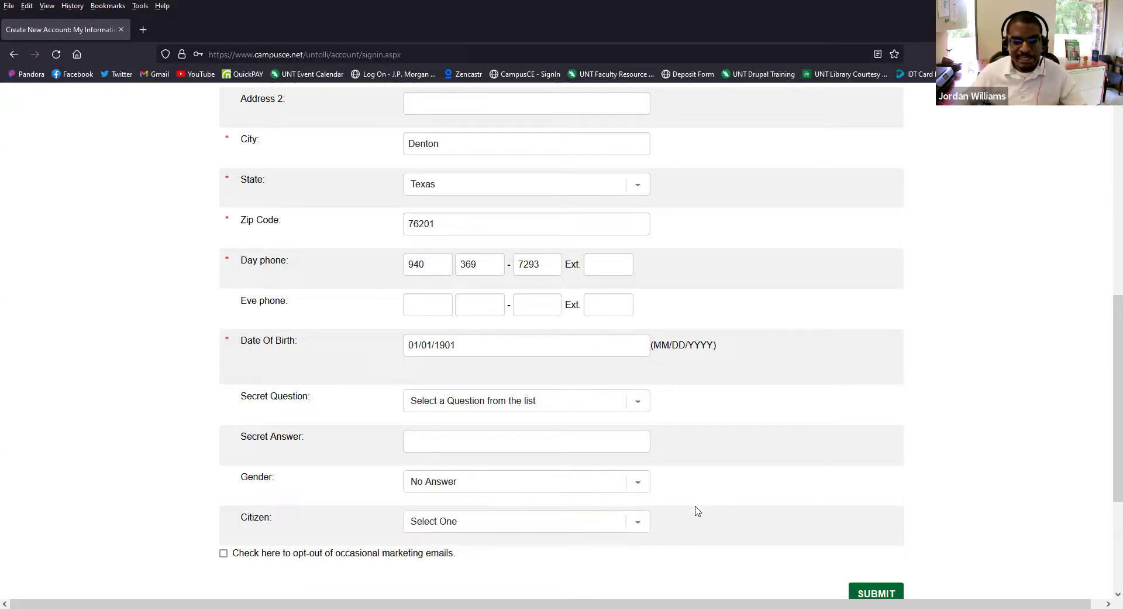
pyautogui.click(642, 521)
pyautogui.click(738, 499)
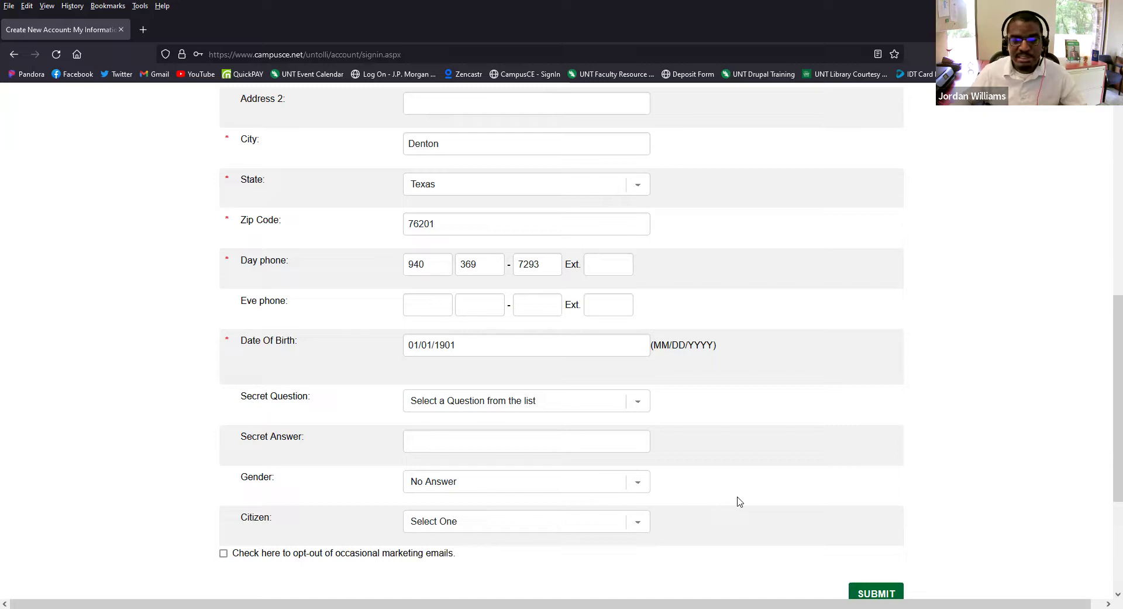
pyautogui.scroll(-2, 746, 497)
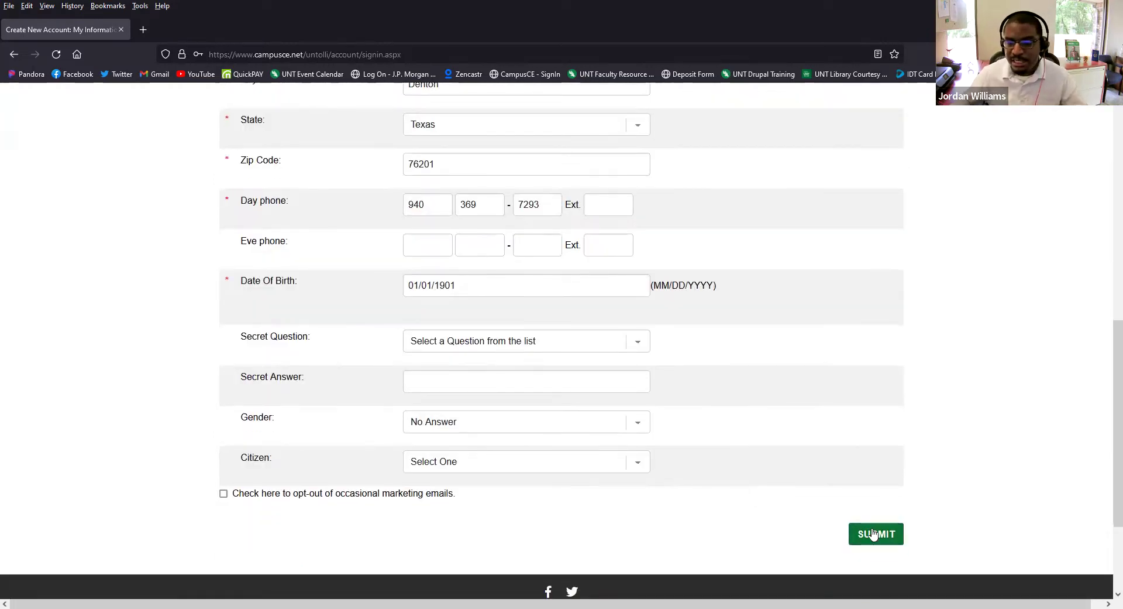
pyautogui.click(874, 534)
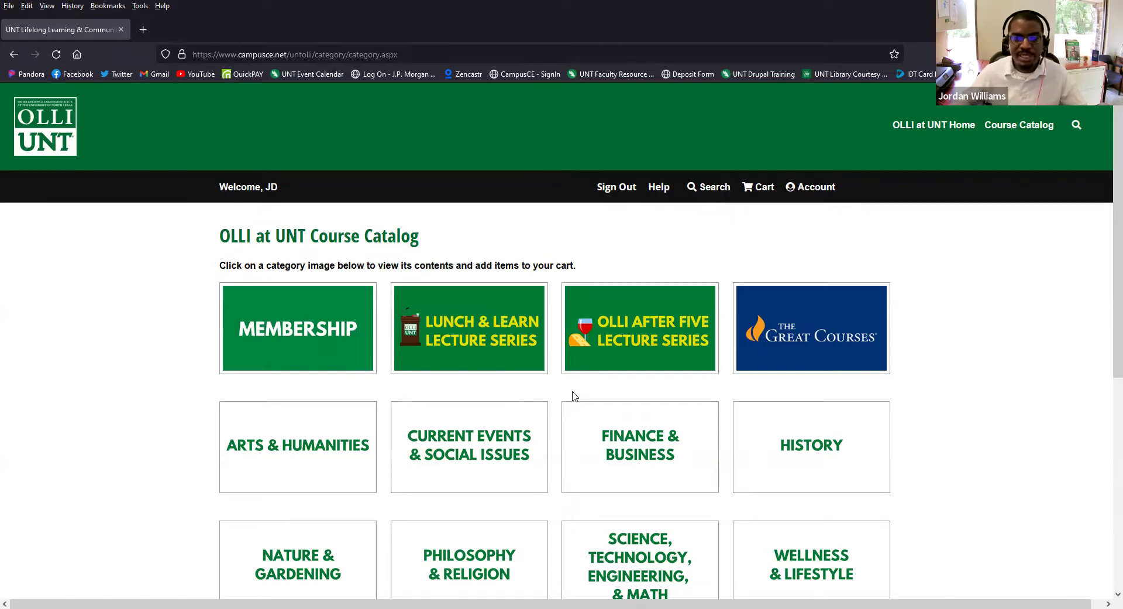
# - Scroll through the Course Catalog category tiles and return to the top
pyautogui.scroll(-1, 567, 403)
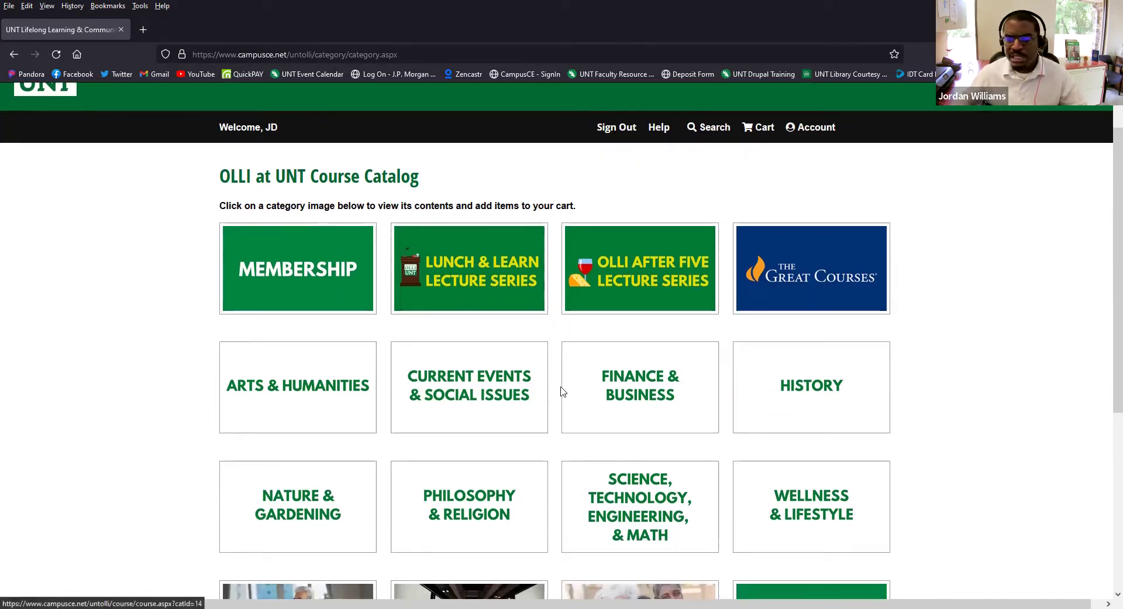
pyautogui.scroll(-1, 555, 392)
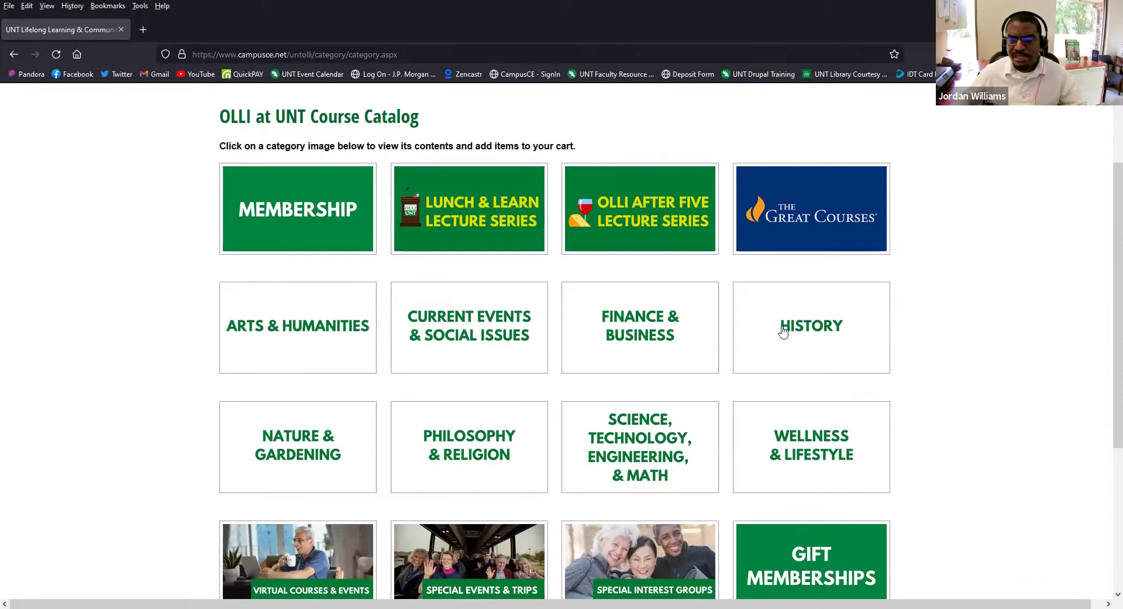
pyautogui.scroll(-1, 429, 440)
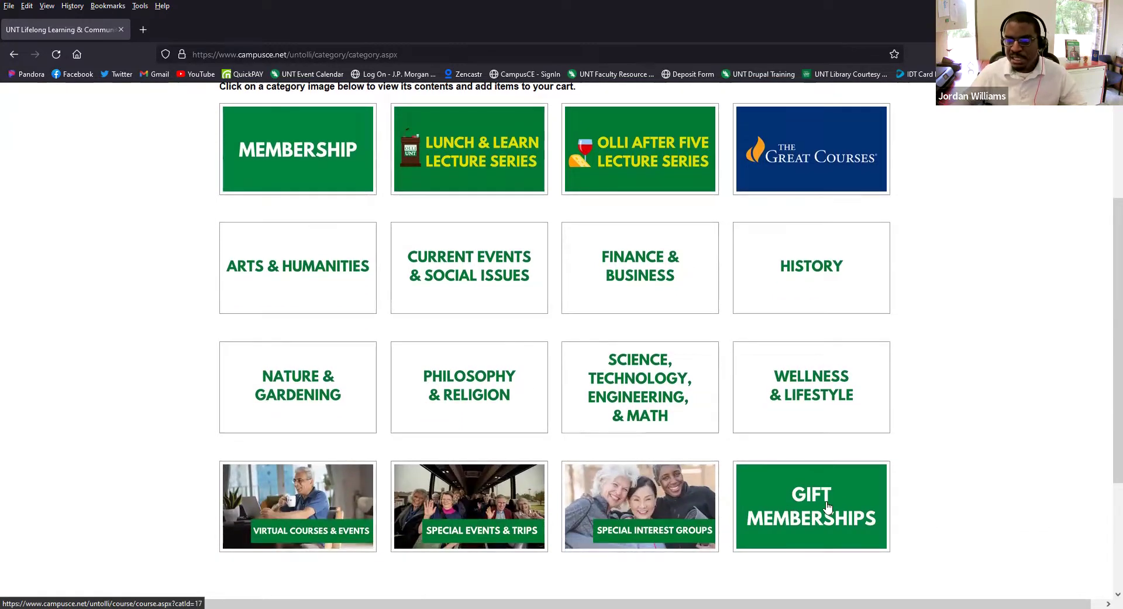
pyautogui.scroll(2, 866, 430)
pyautogui.scroll(1, 873, 420)
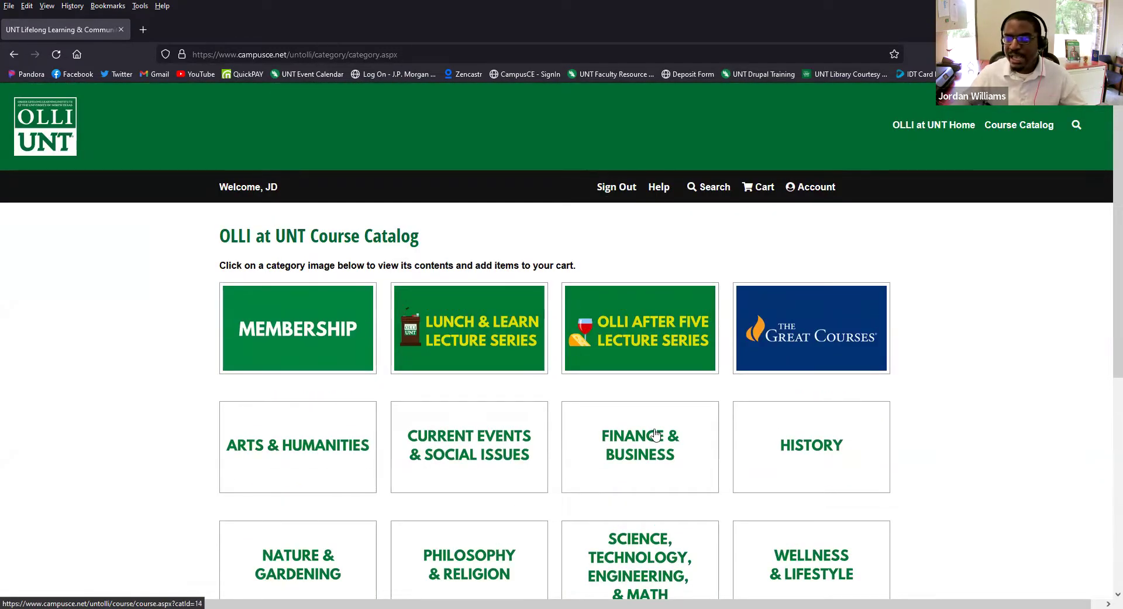
pyautogui.click(477, 335)
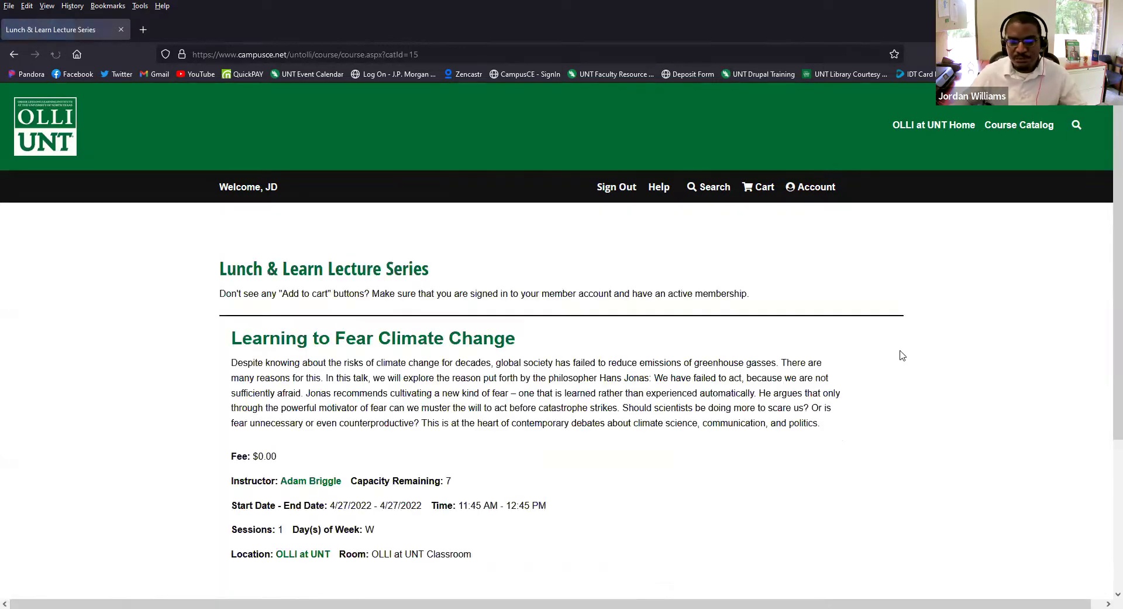
pyautogui.scroll(-1, 902, 354)
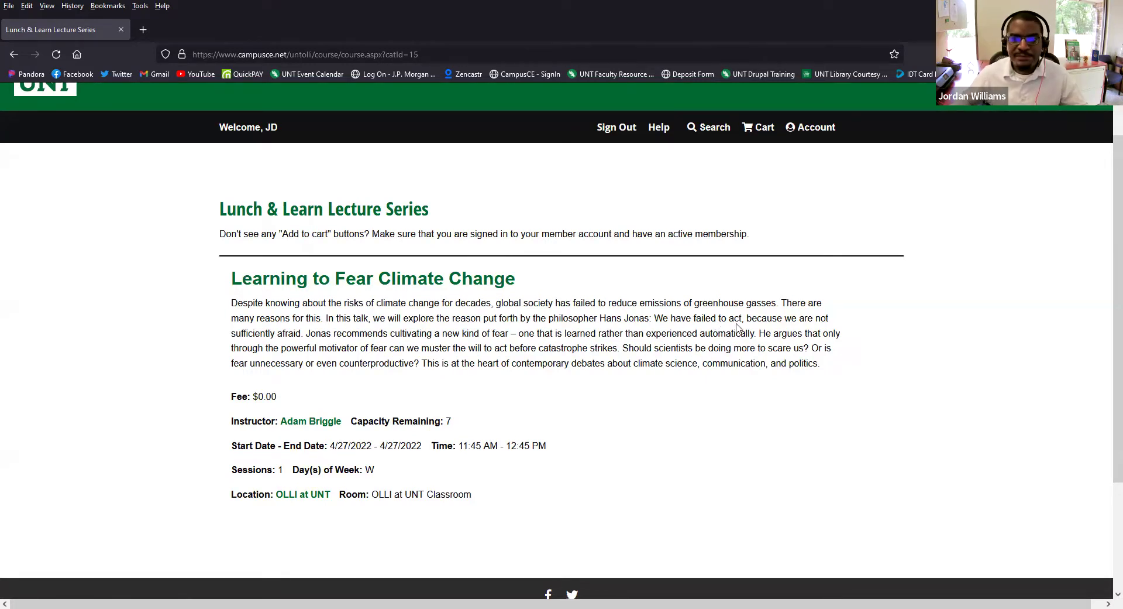
pyautogui.scroll(2, 743, 323)
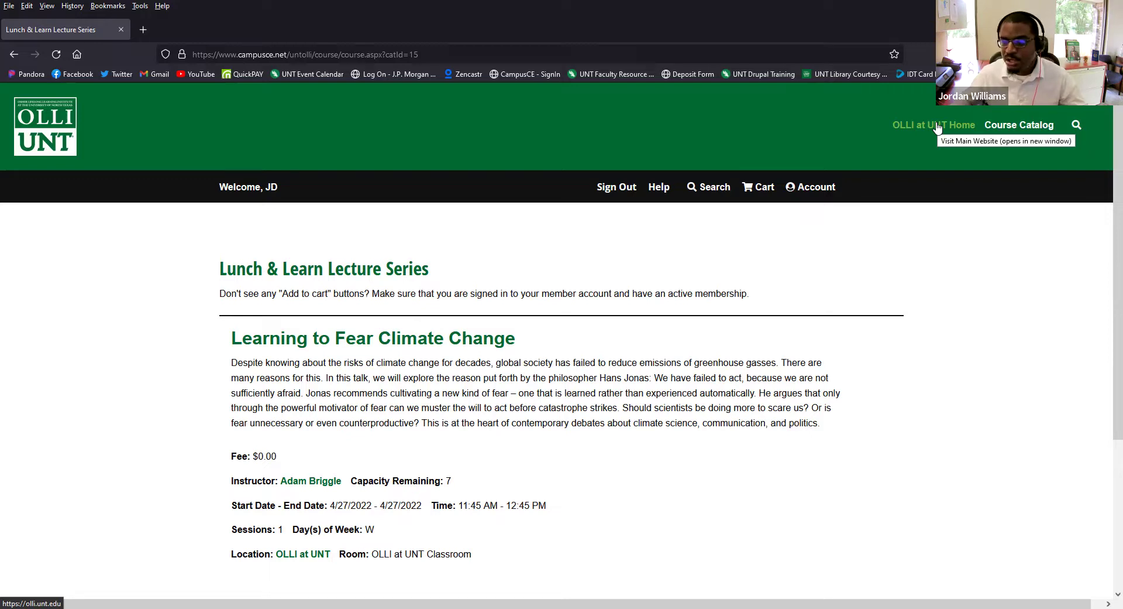
pyautogui.click(1010, 126)
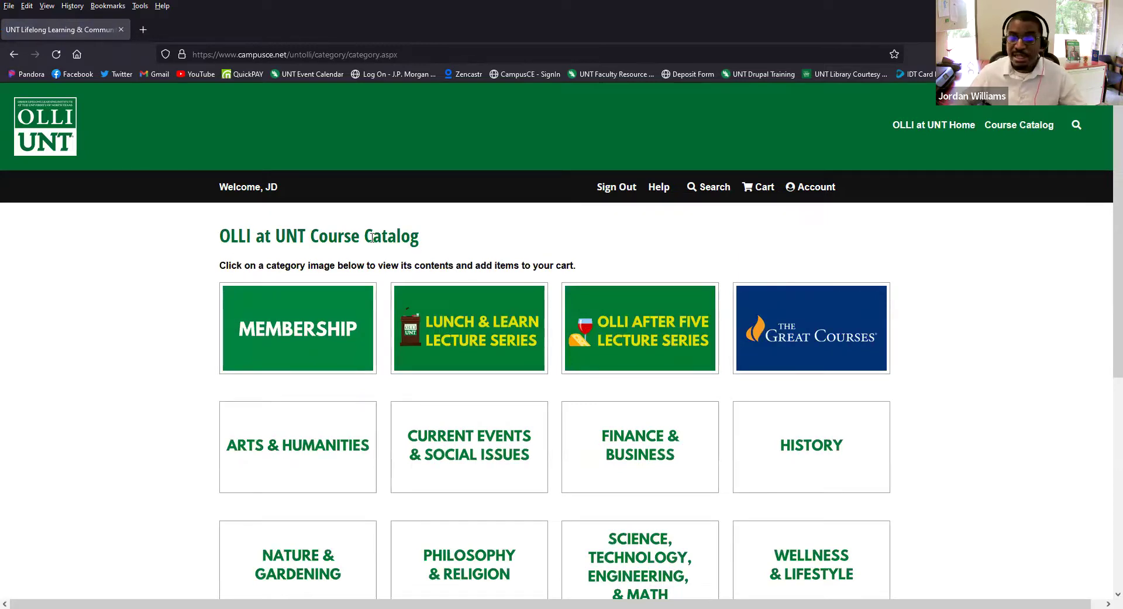
pyautogui.scroll(-2, 312, 329)
pyautogui.scroll(-2, 312, 329)
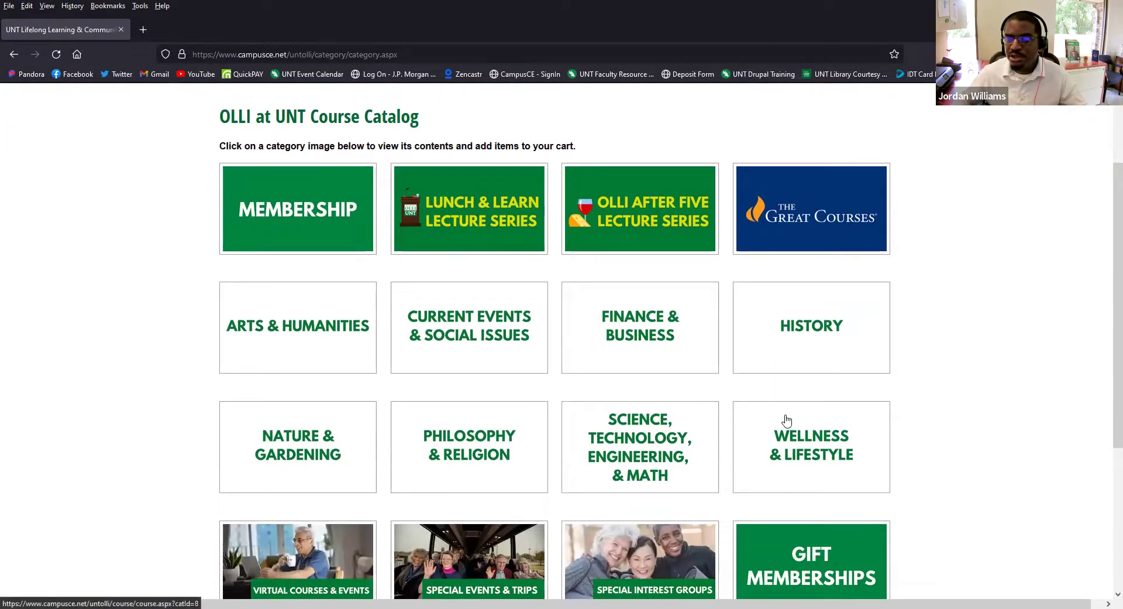
# - Open the Membership category and scroll through the annual membership types and fees
pyautogui.click(325, 240)
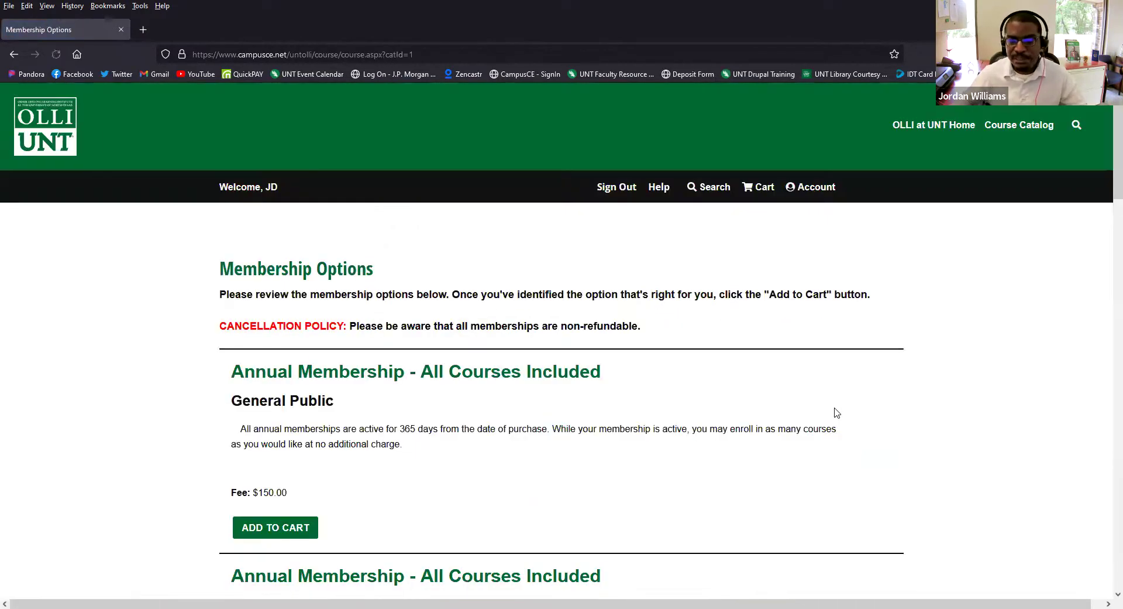
pyautogui.scroll(-2, 835, 411)
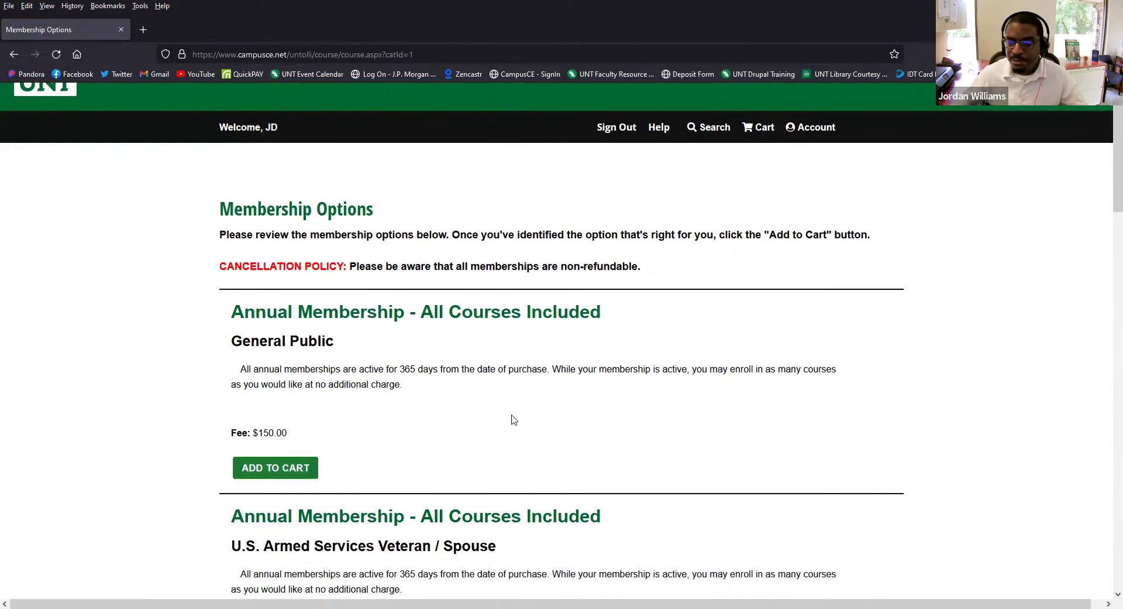
pyautogui.scroll(-4, 414, 404)
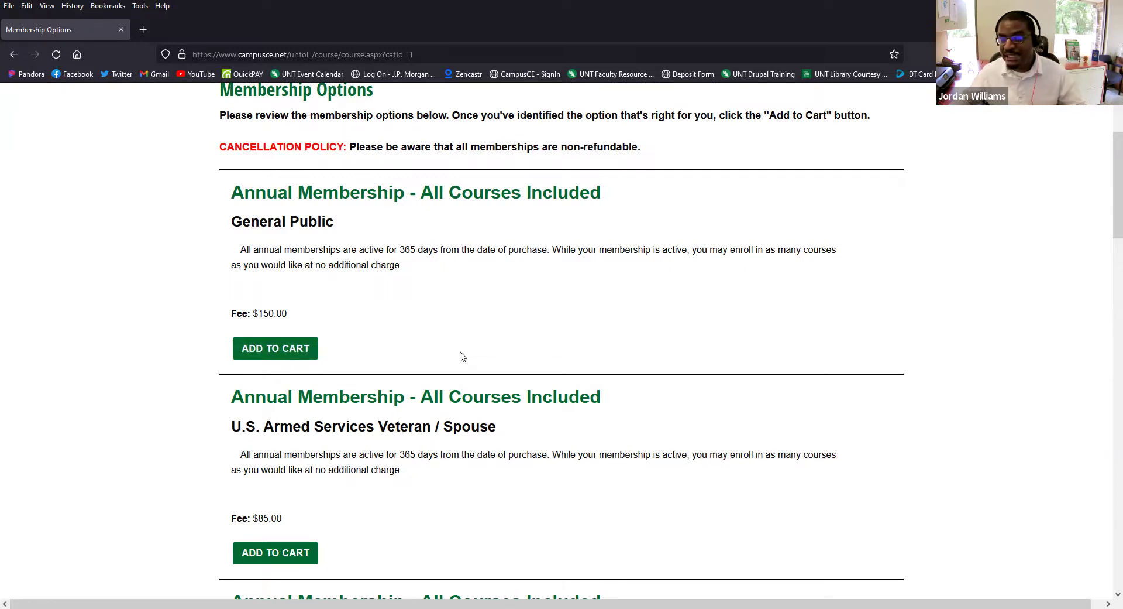
pyautogui.scroll(-4, 431, 353)
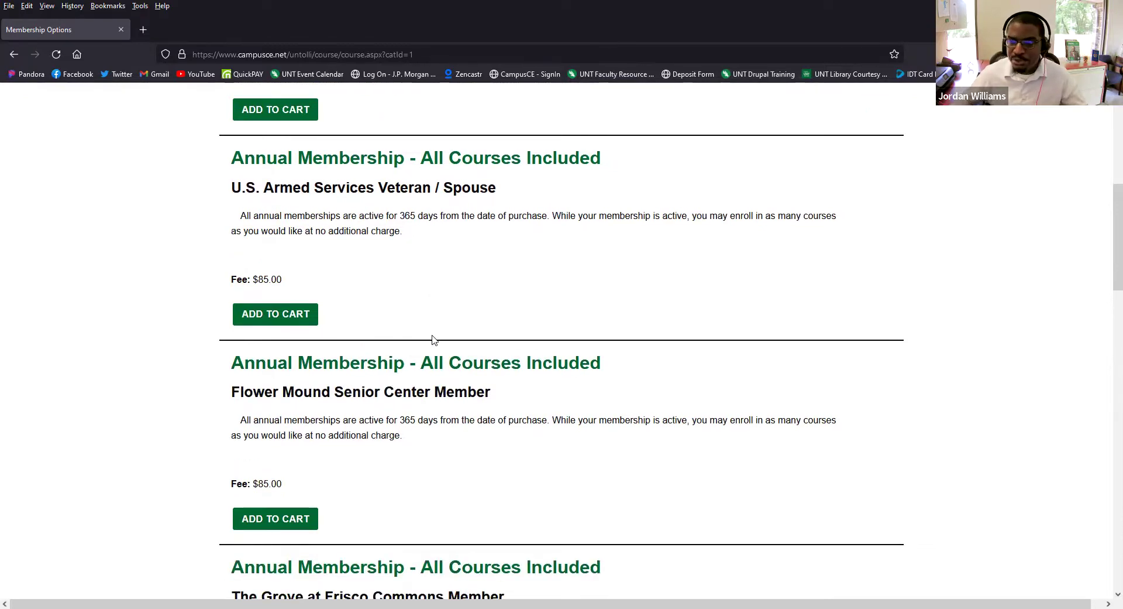
pyautogui.scroll(-7, 436, 340)
pyautogui.scroll(-1, 436, 341)
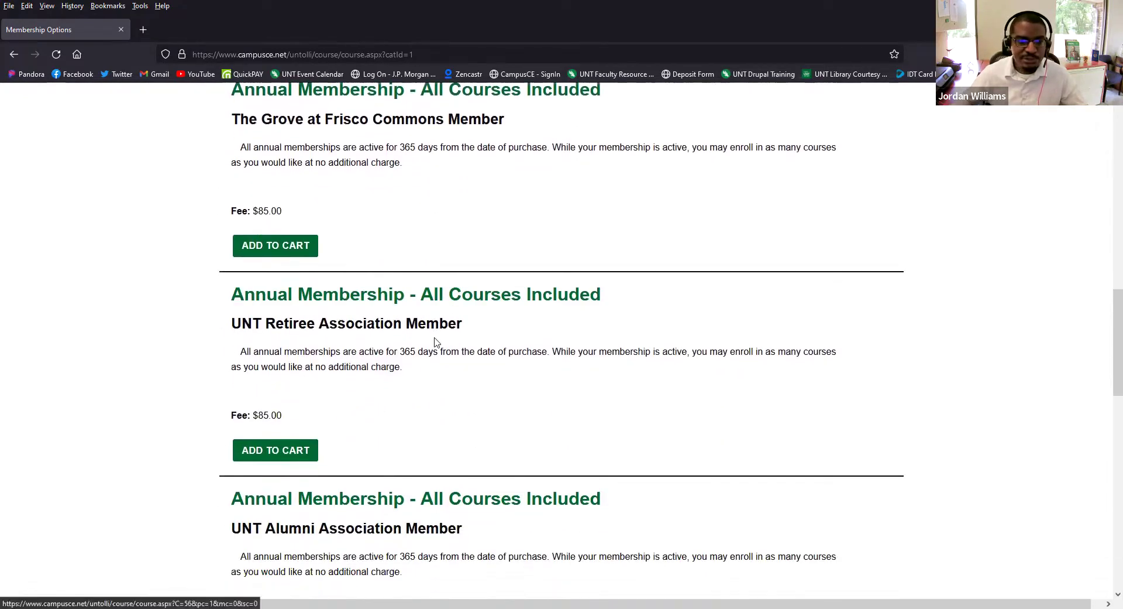
pyautogui.scroll(-1, 344, 433)
pyautogui.scroll(-1, 344, 431)
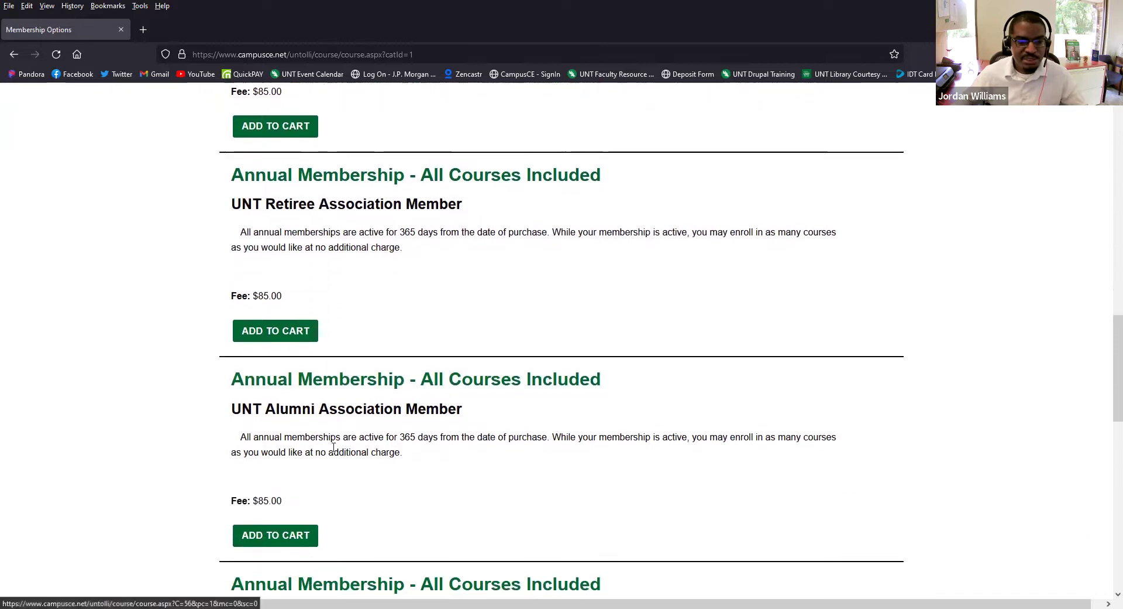
pyautogui.click(296, 534)
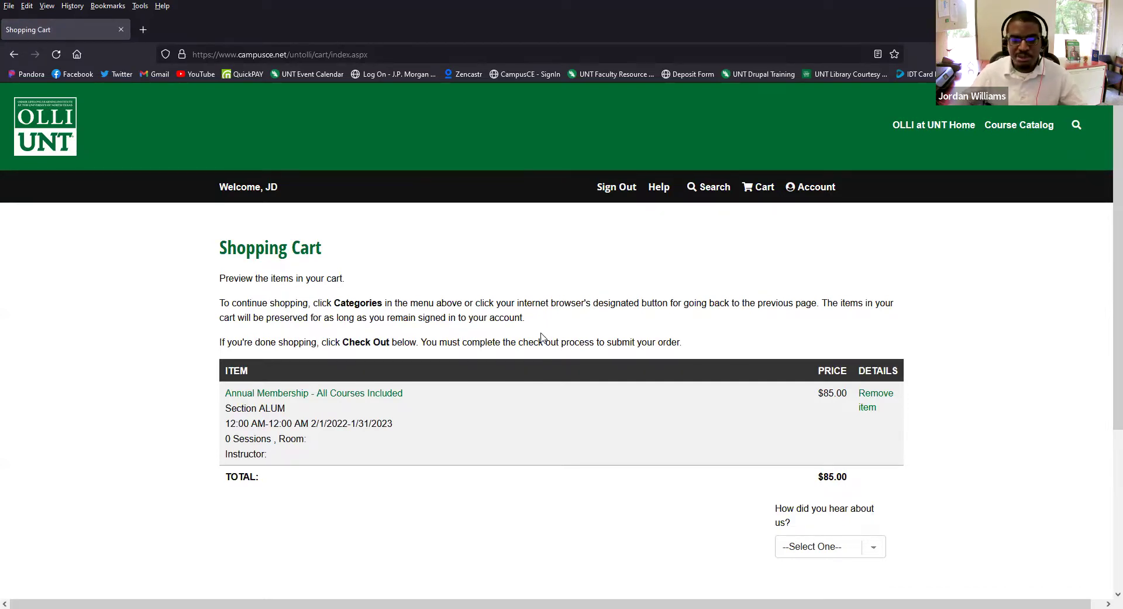
pyautogui.scroll(-1, 654, 471)
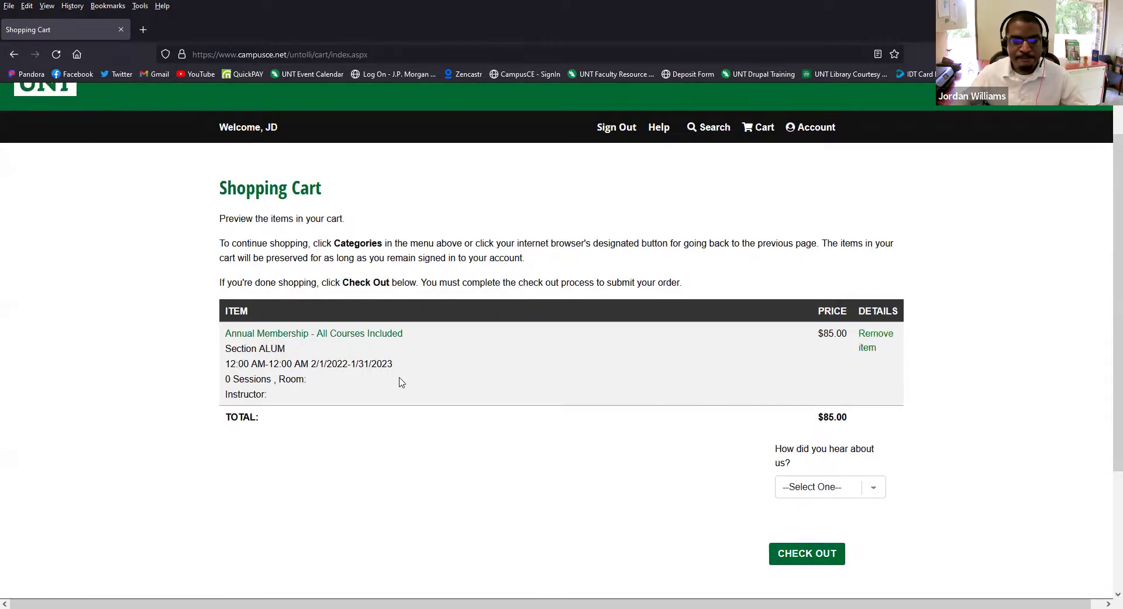
pyautogui.scroll(1, 404, 379)
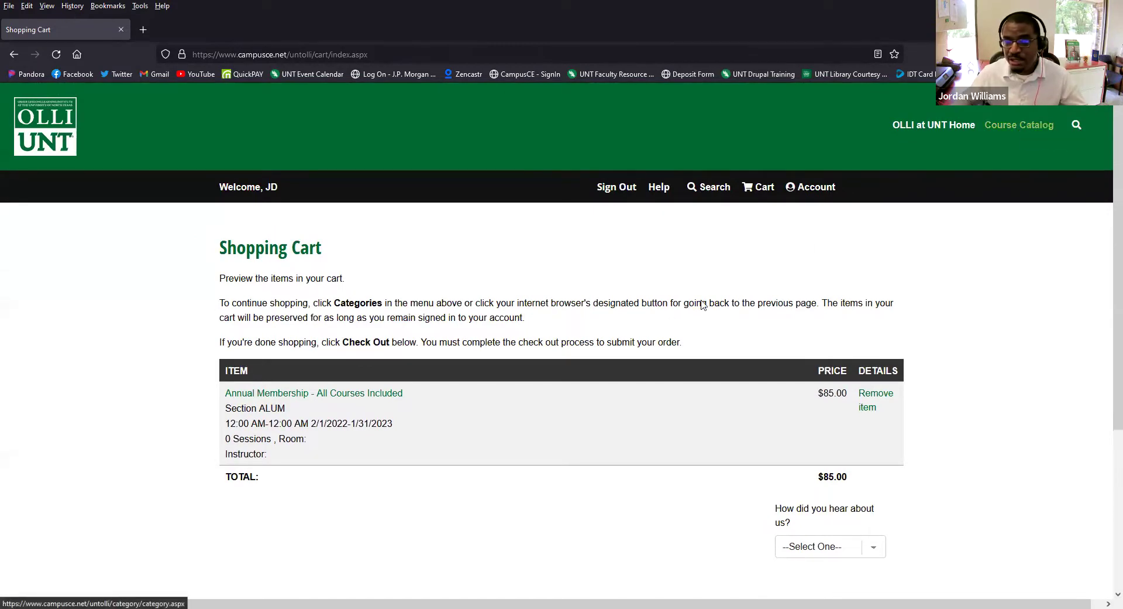
pyautogui.scroll(-1, 597, 342)
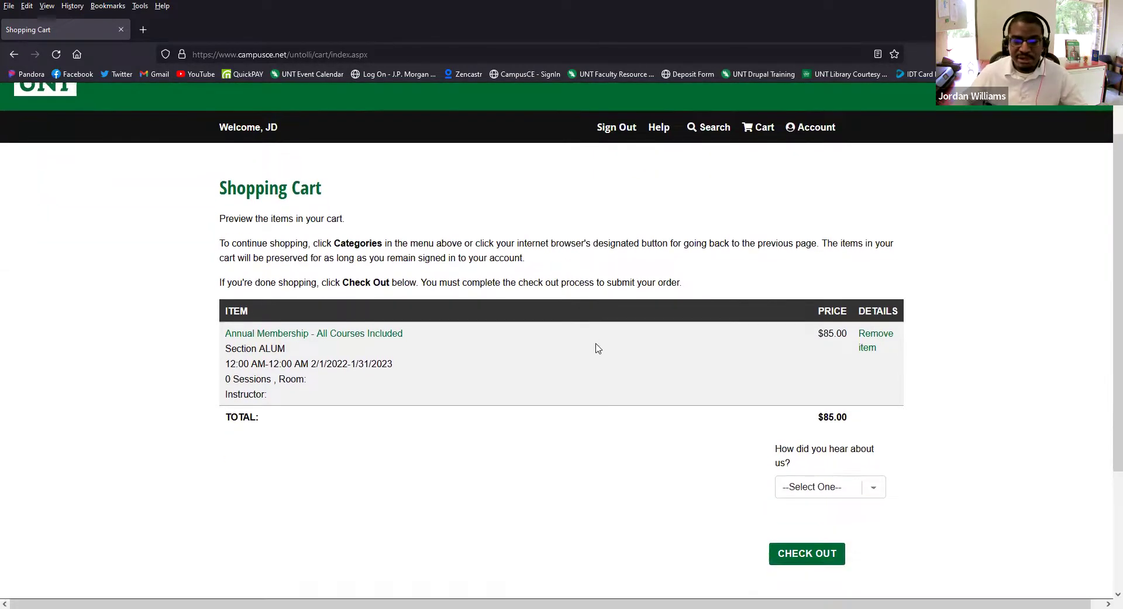
pyautogui.click(876, 491)
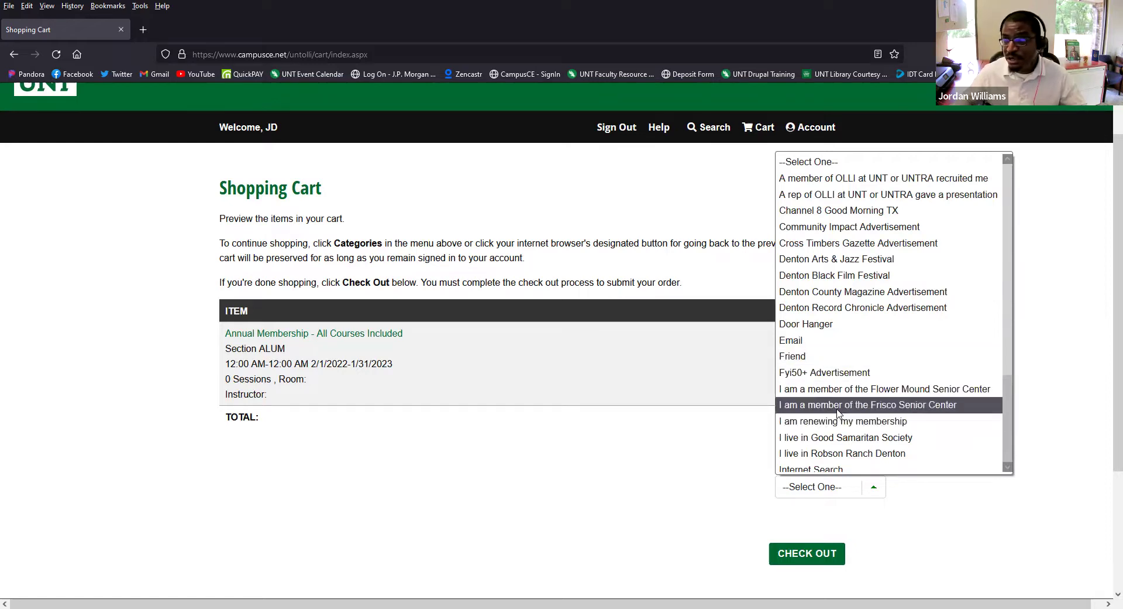
pyautogui.click(544, 486)
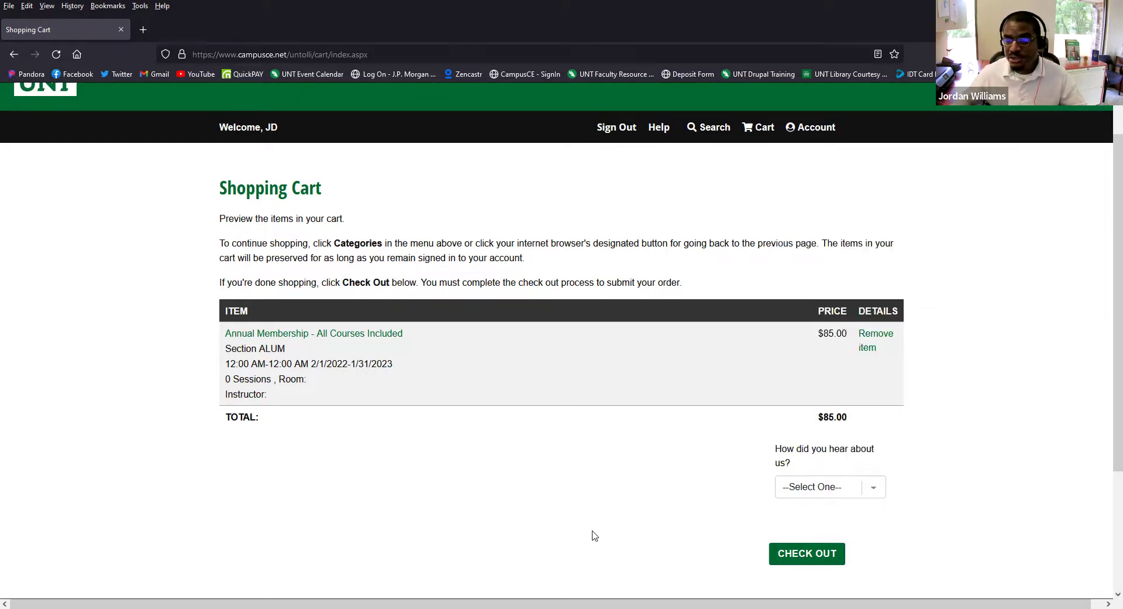
# - Check out the cart and continue past the My Information page
pyautogui.click(811, 562)
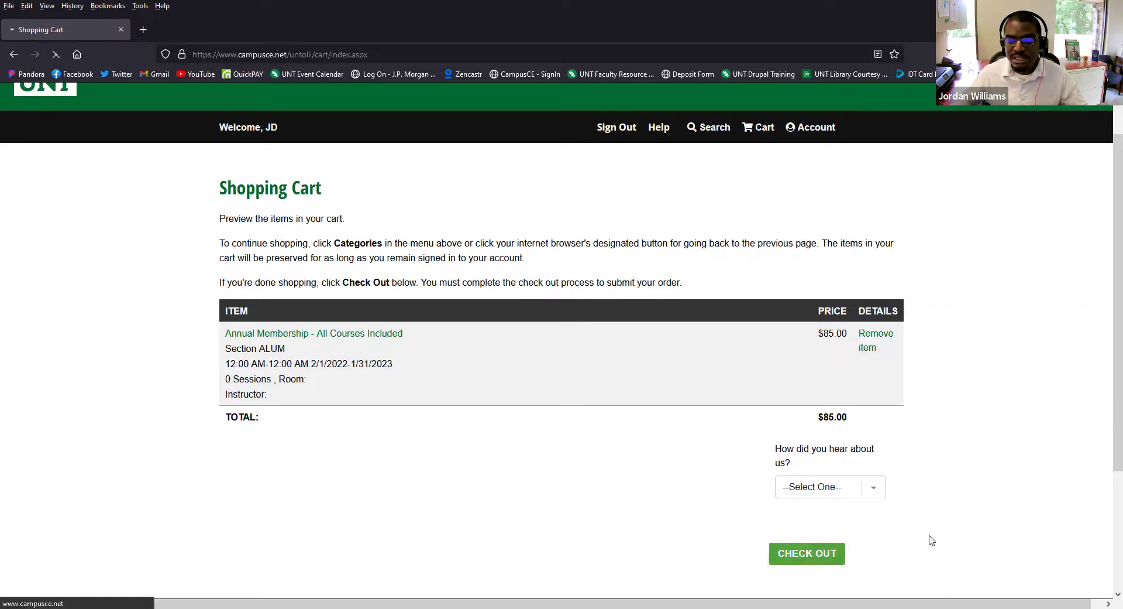
pyautogui.scroll(-1, 883, 463)
pyautogui.scroll(-1, 874, 439)
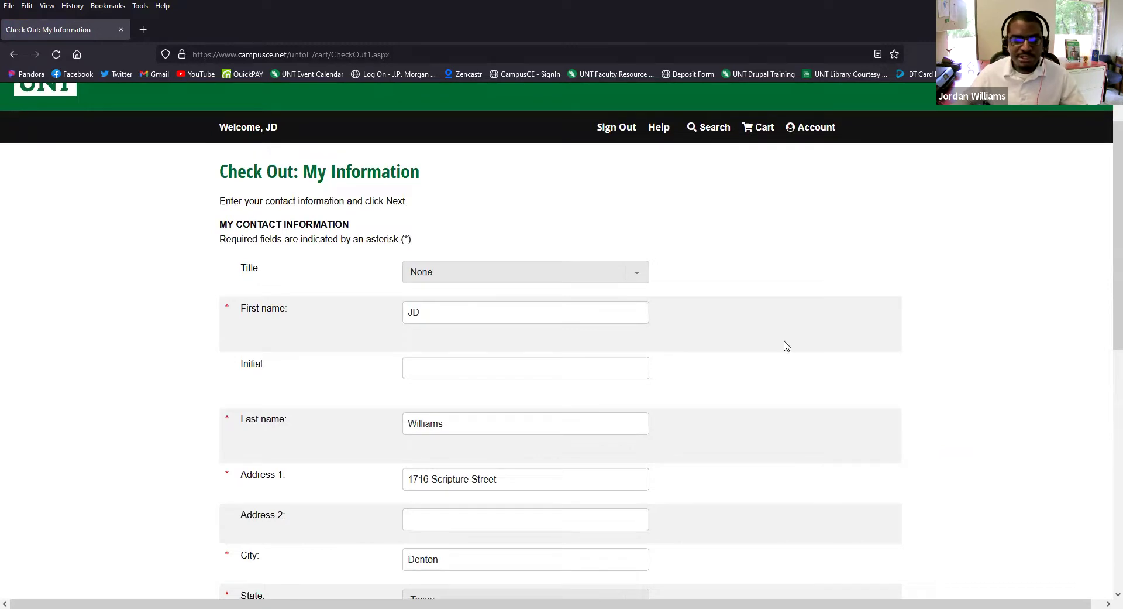
pyautogui.scroll(-3, 786, 345)
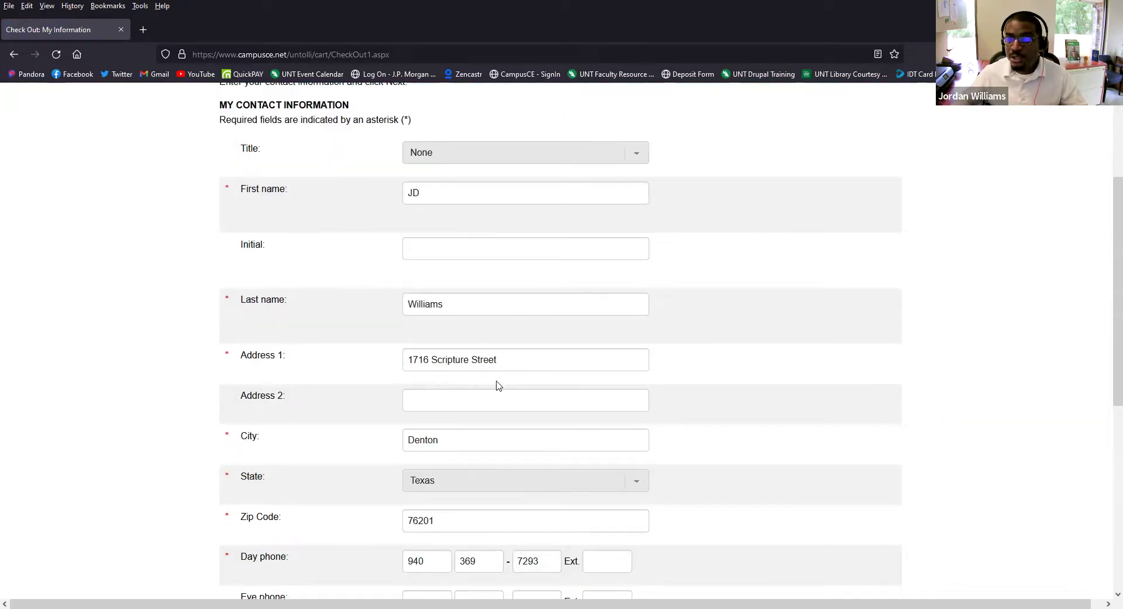
pyautogui.scroll(-8, 506, 354)
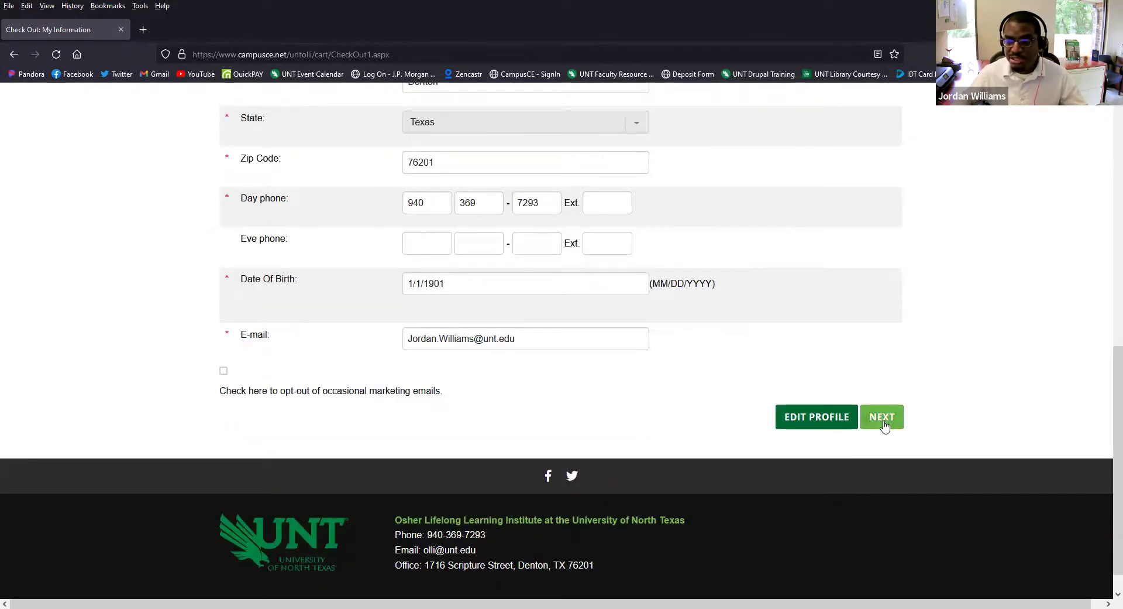
pyautogui.click(885, 425)
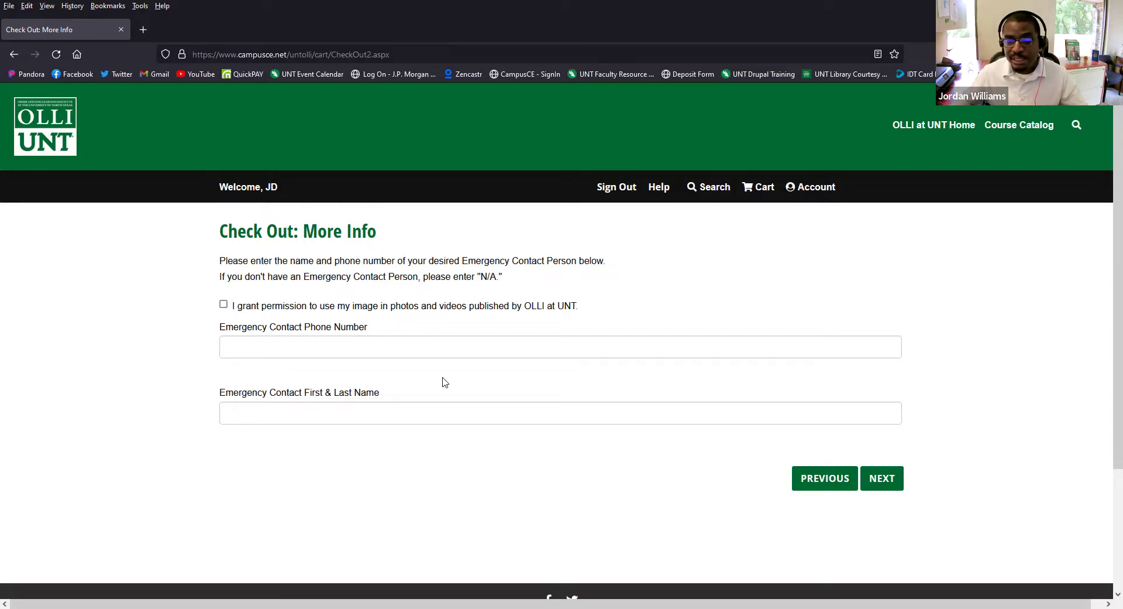
# - Fill the emergency contact phone number from its autofill suggestion and move to the name field
pyautogui.click(445, 346)
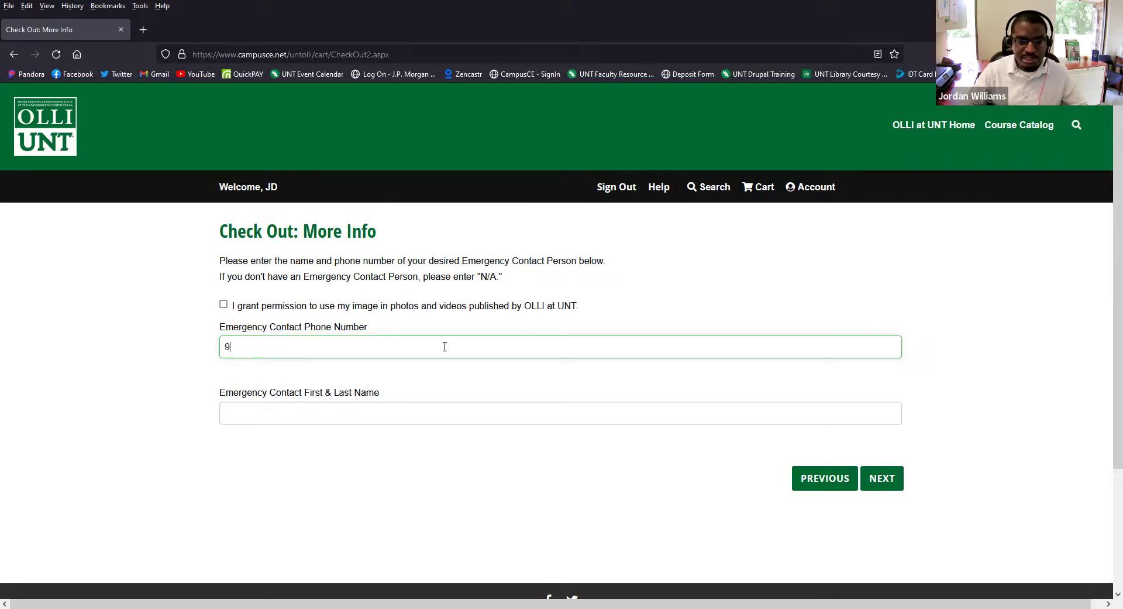
pyautogui.write('940')
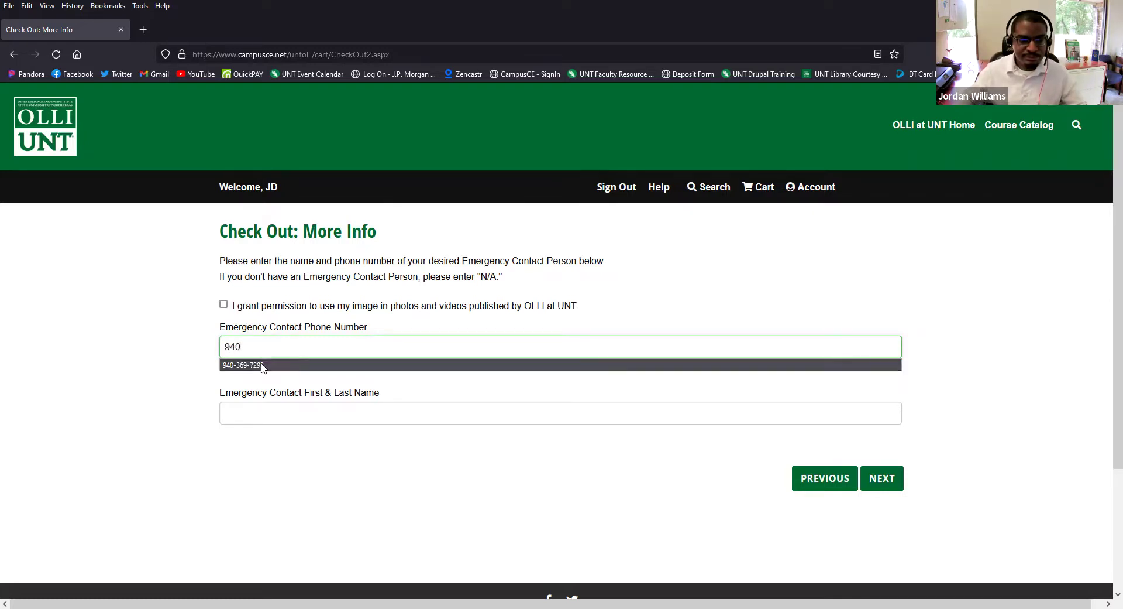
pyautogui.click(261, 365)
pyautogui.click(256, 411)
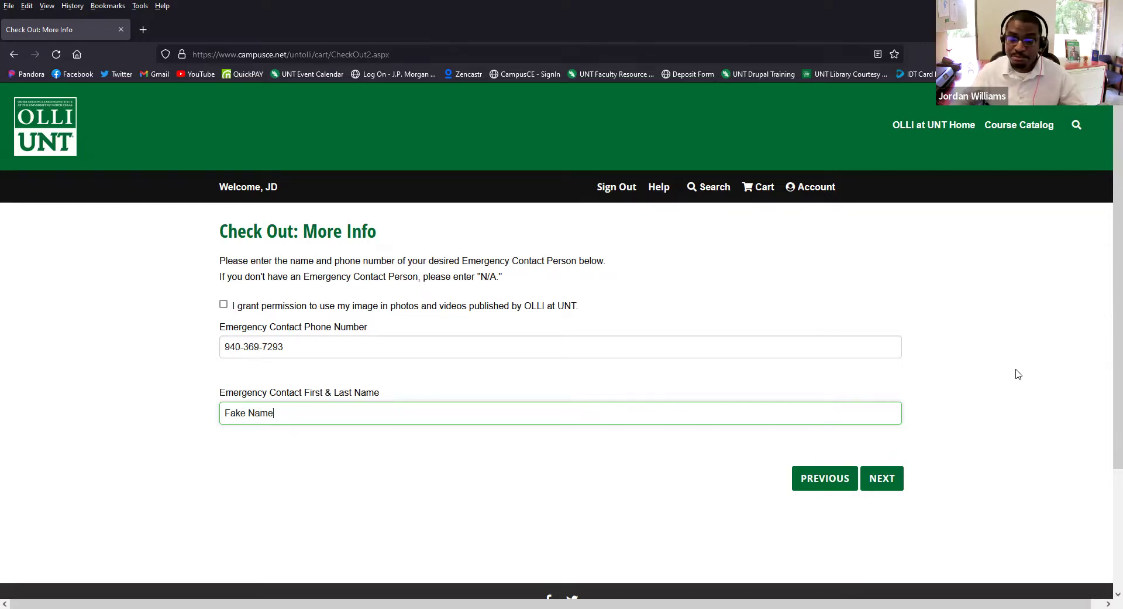
# - Continue from the More Info page to the promo codes step
pyautogui.click(895, 476)
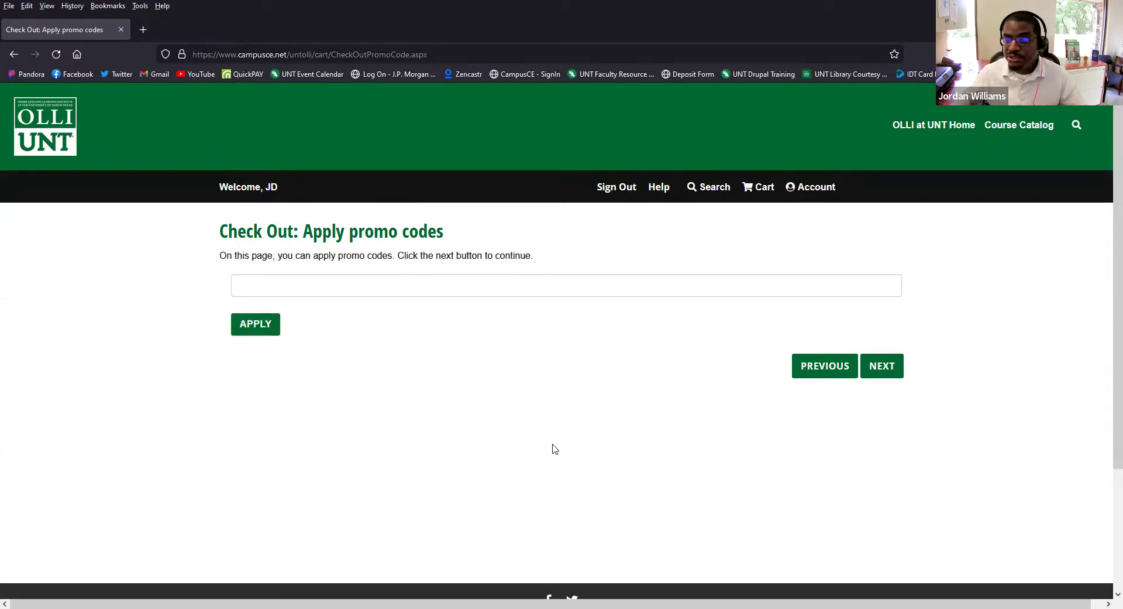
# - Skip the promo code and choose Credit or Debit Card as the payment type
pyautogui.click(892, 372)
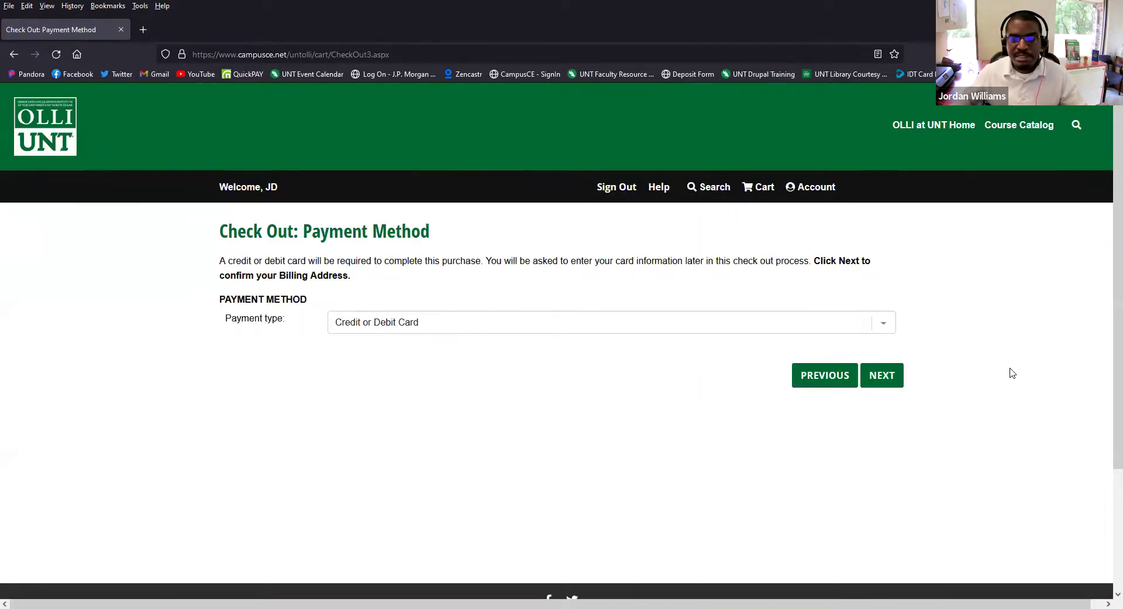
pyautogui.click(890, 326)
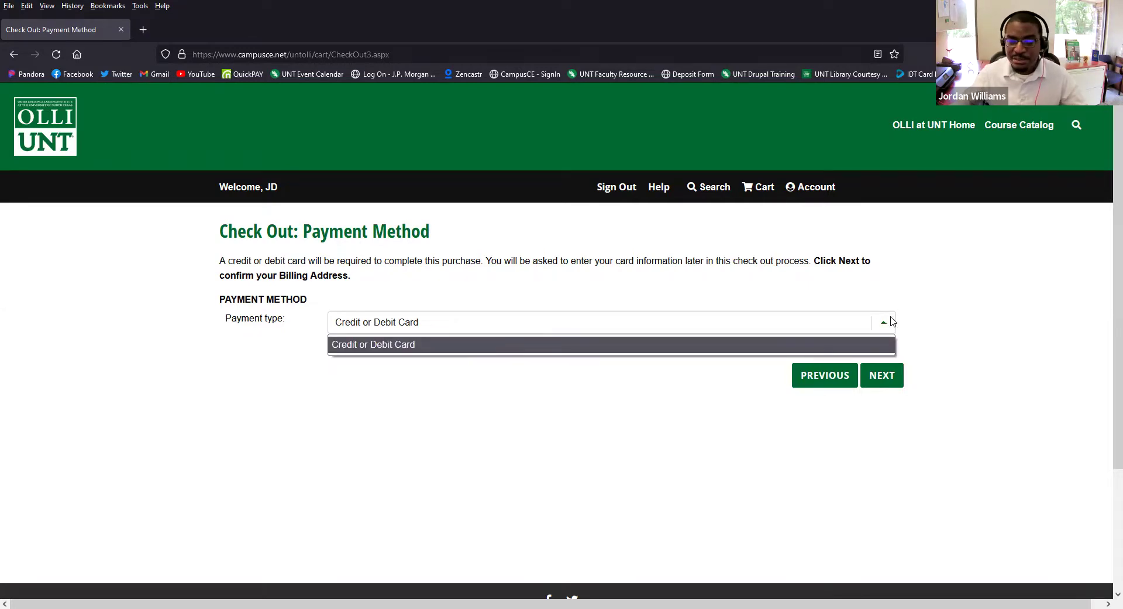
pyautogui.click(380, 345)
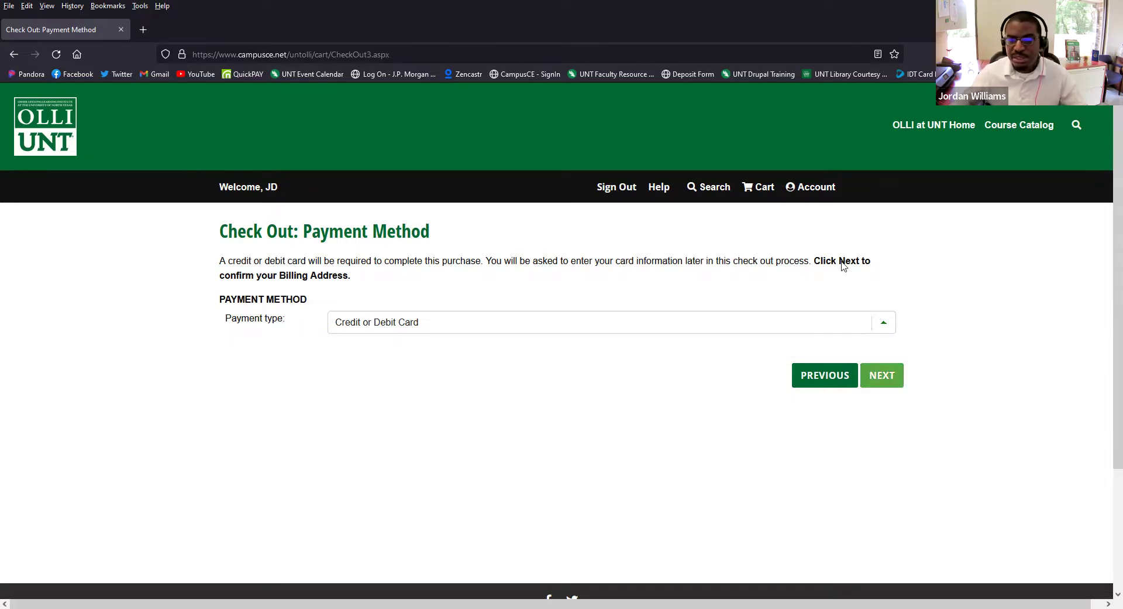
pyautogui.click(898, 376)
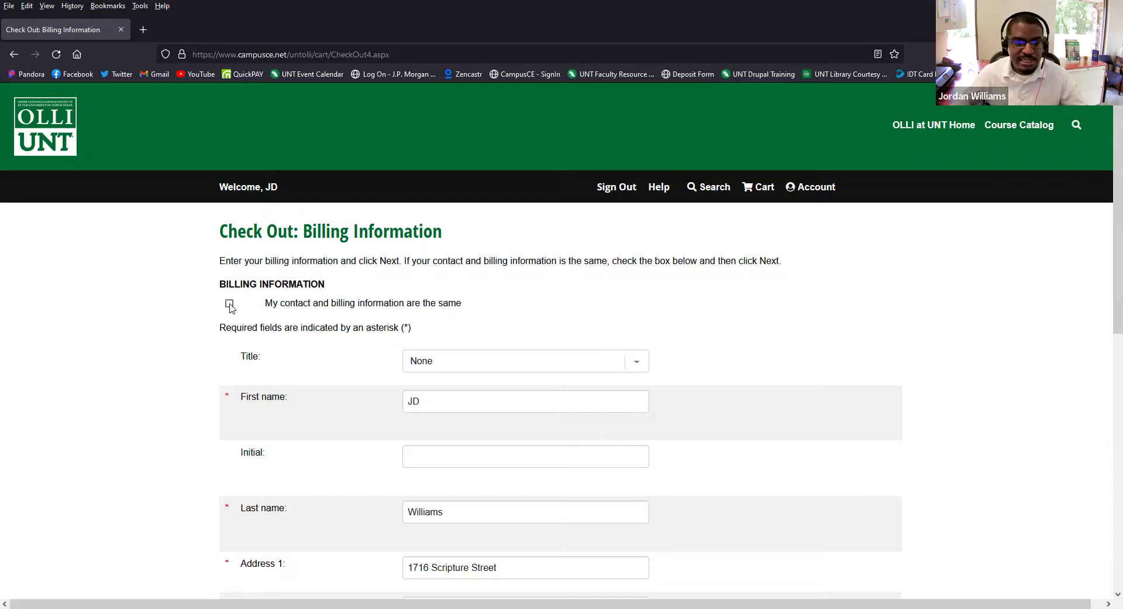
# - Mark billing information as the same as contact details and continue to purchase review
pyautogui.click(230, 303)
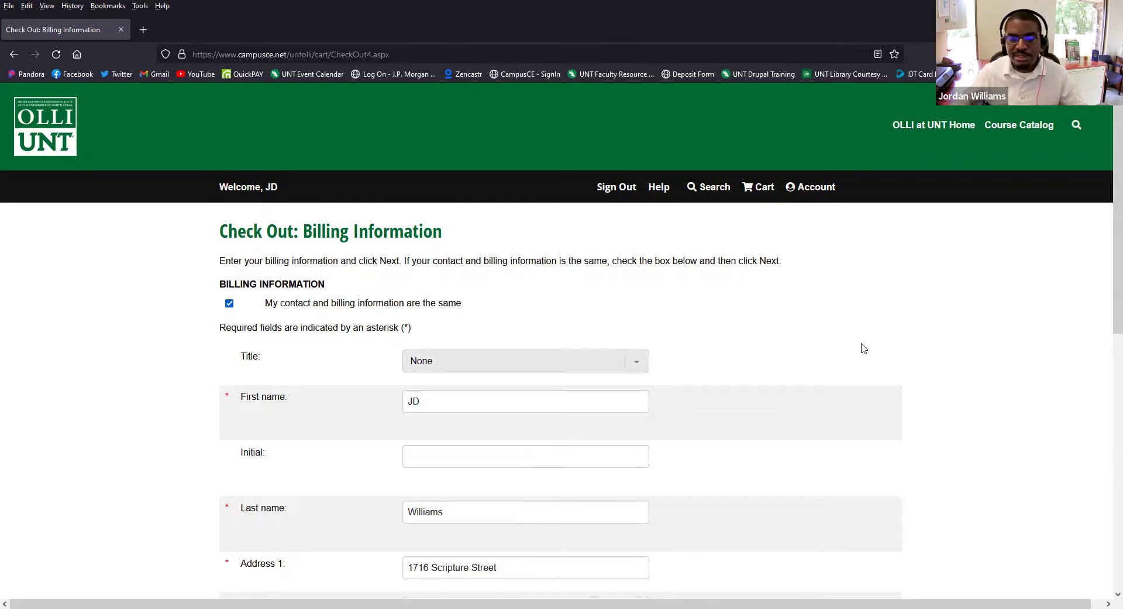
pyautogui.scroll(-10, 863, 348)
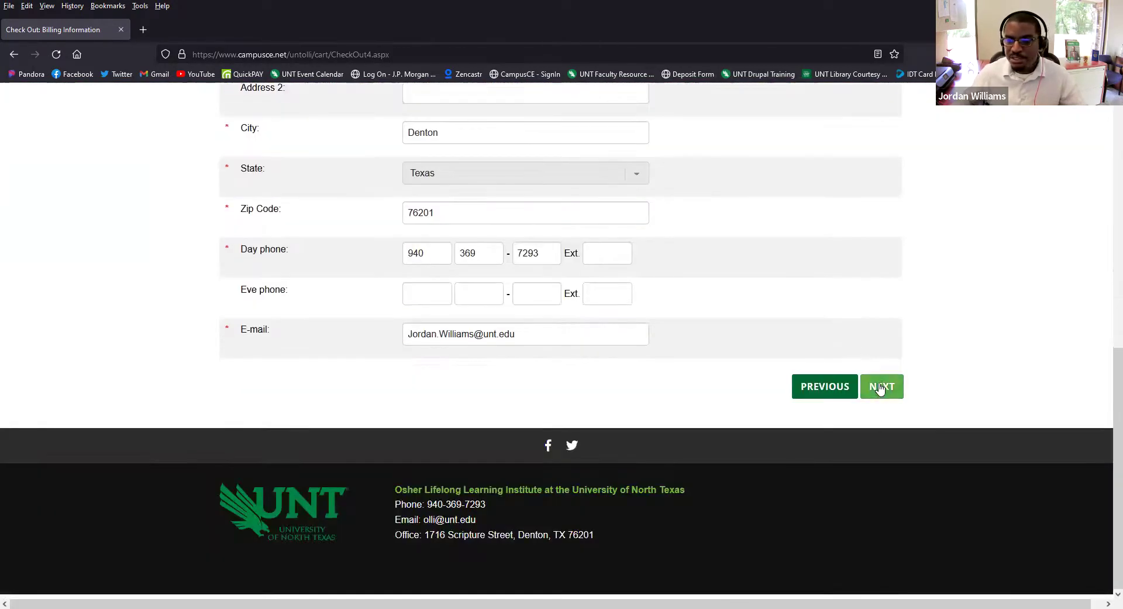
pyautogui.click(881, 389)
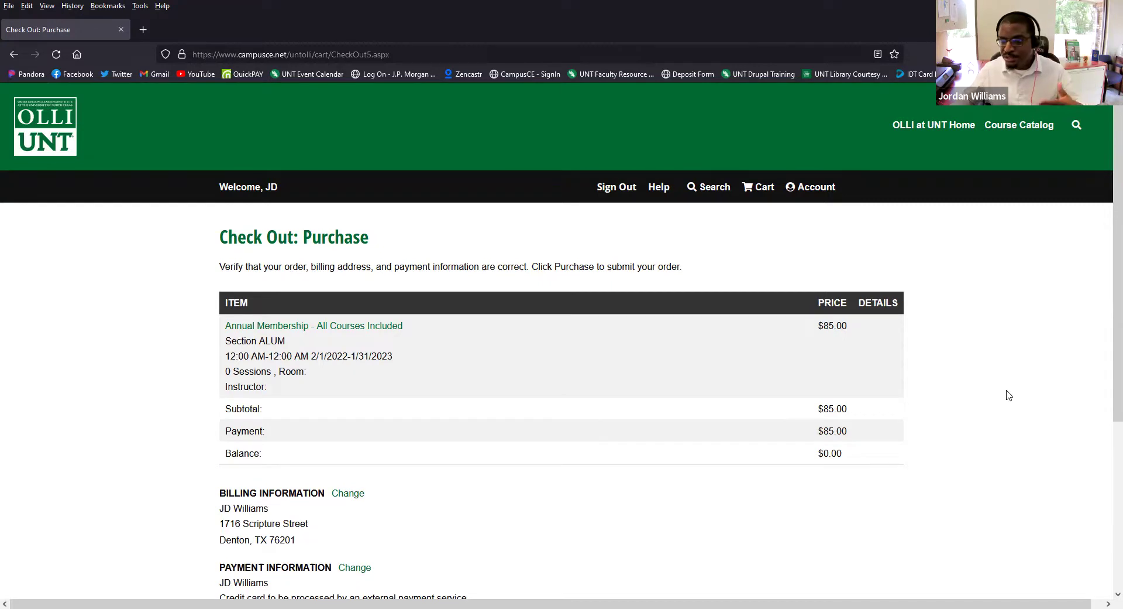
# - Purchase the $85.00 annual membership from the Check Out: Purchase page
pyautogui.scroll(-2, 800, 369)
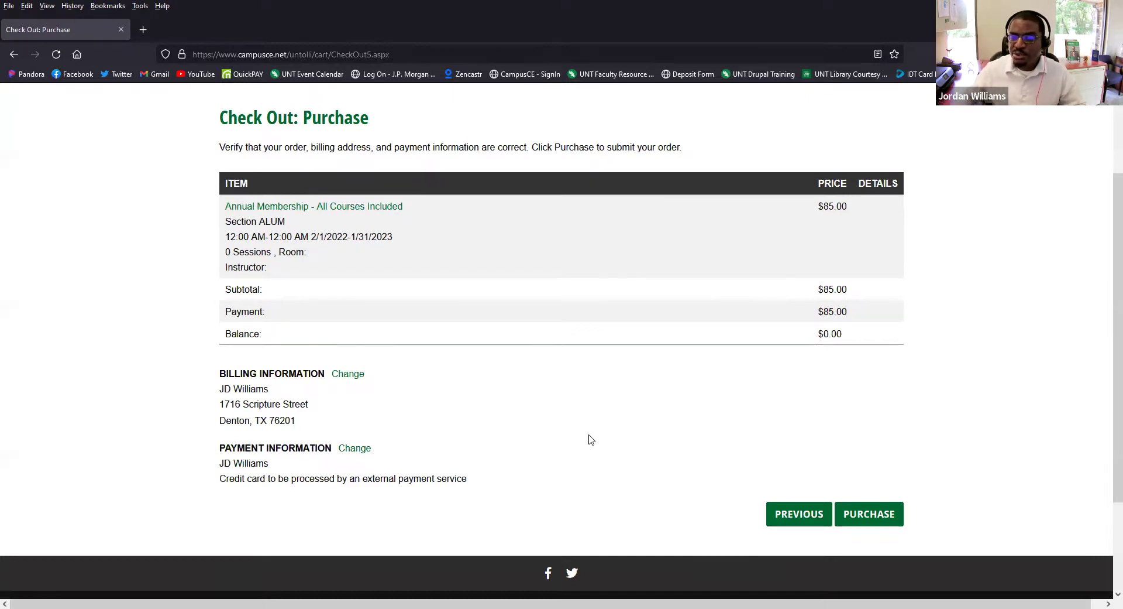
pyautogui.click(878, 514)
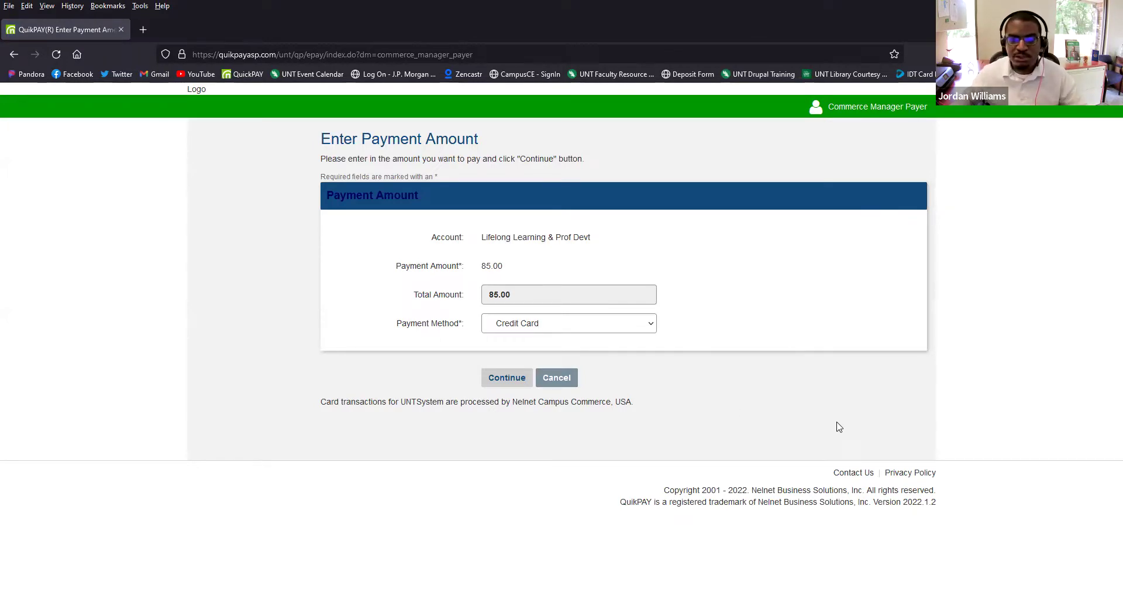
# - Keep Credit Card as the payment method for $85.00 and review the card information form
pyautogui.click(519, 326)
pyautogui.click(519, 326)
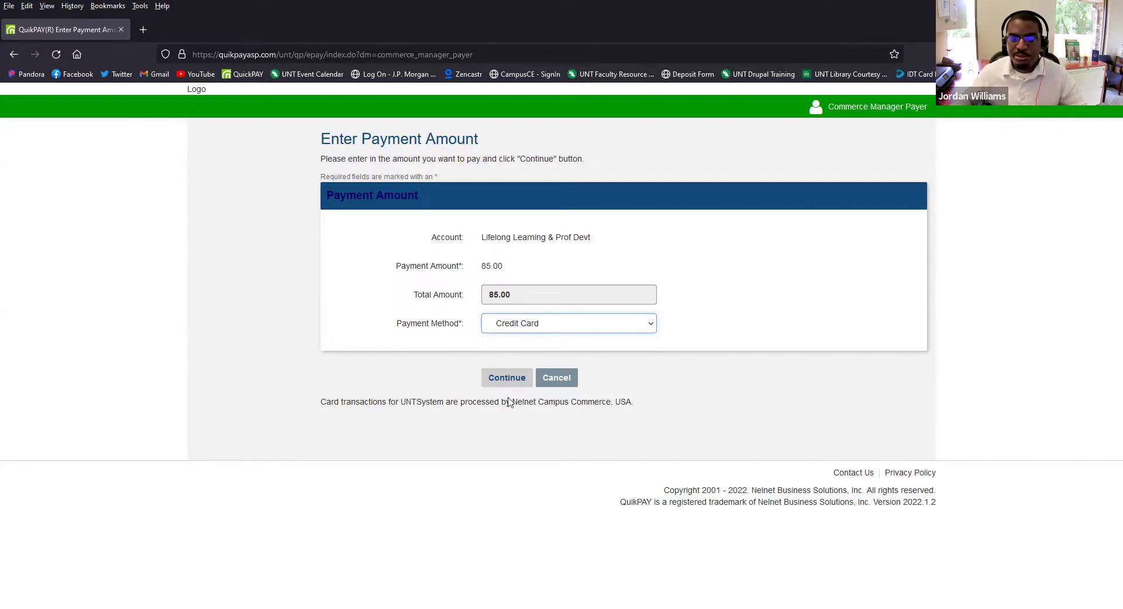
pyautogui.click(502, 378)
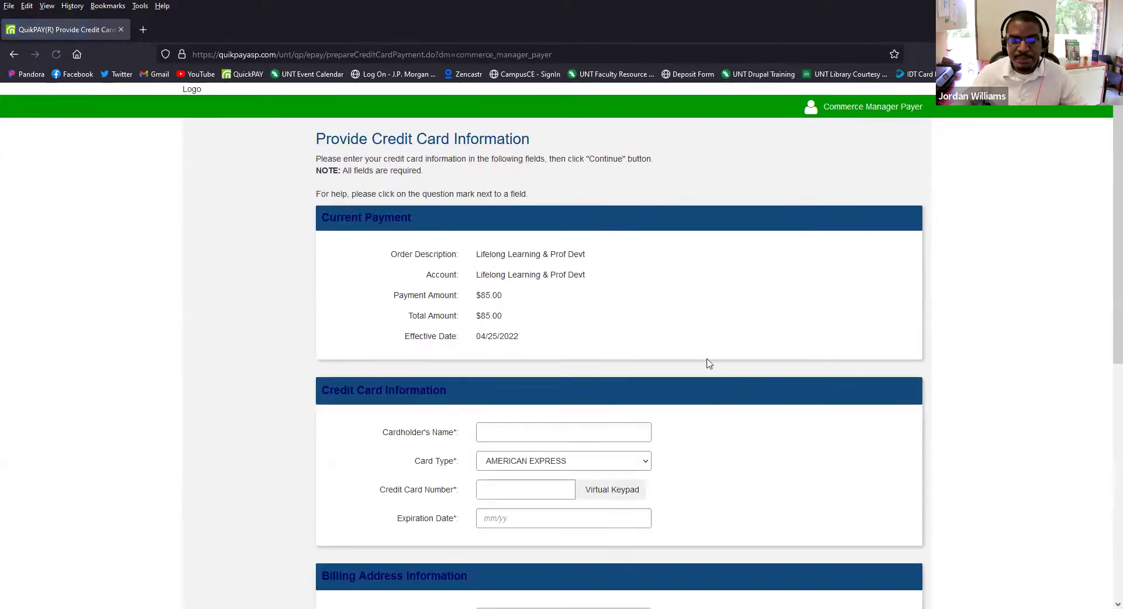
pyautogui.scroll(-2, 673, 304)
pyautogui.scroll(-4, 739, 372)
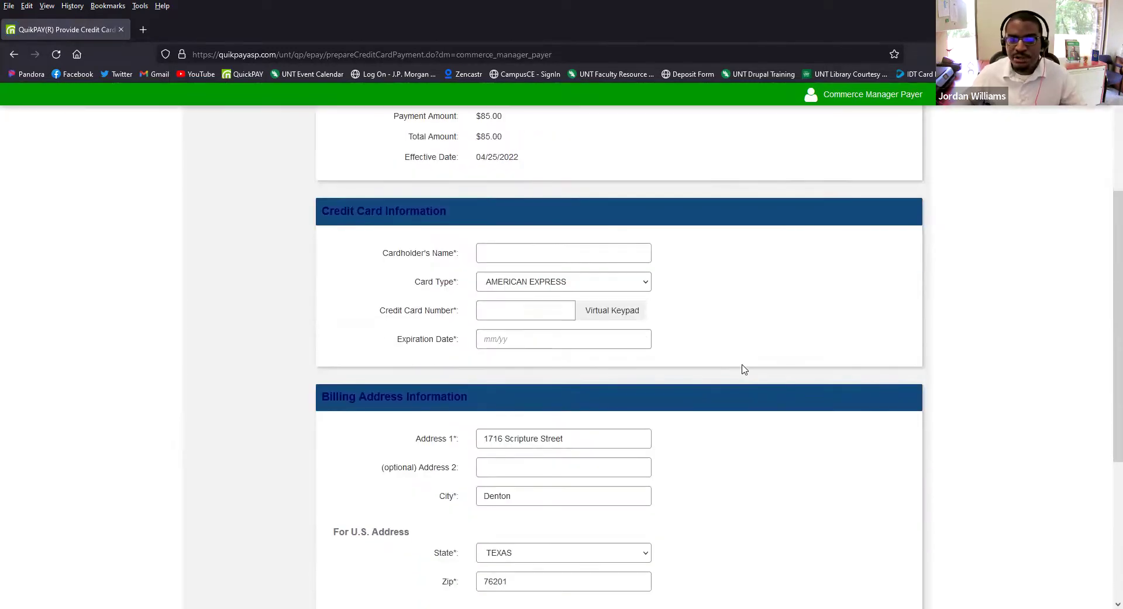
pyautogui.scroll(-2, 740, 370)
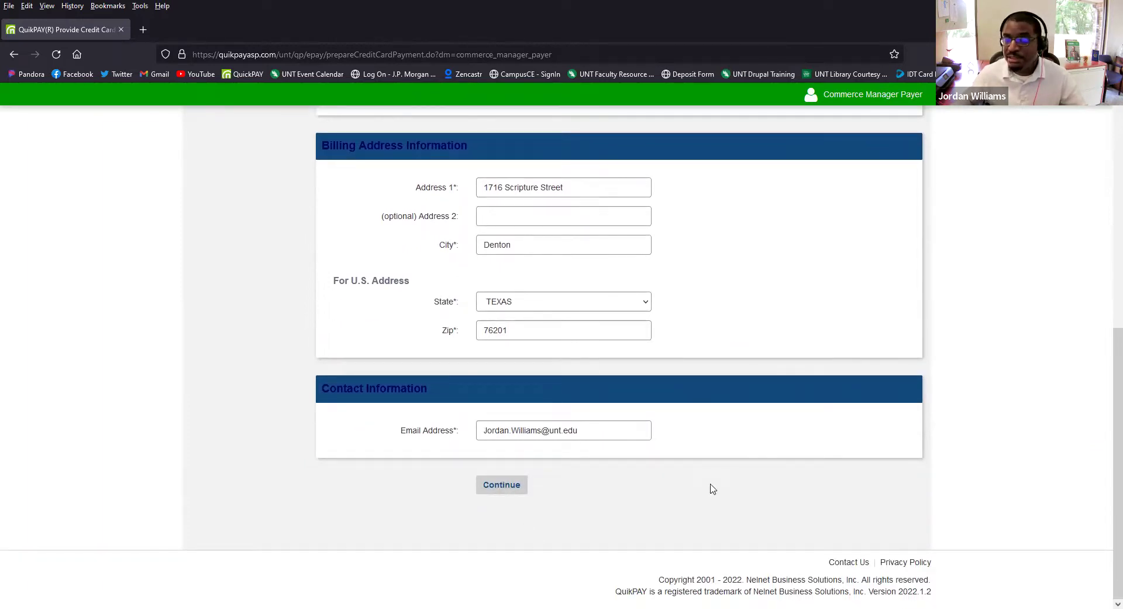
pyautogui.scroll(7, 827, 479)
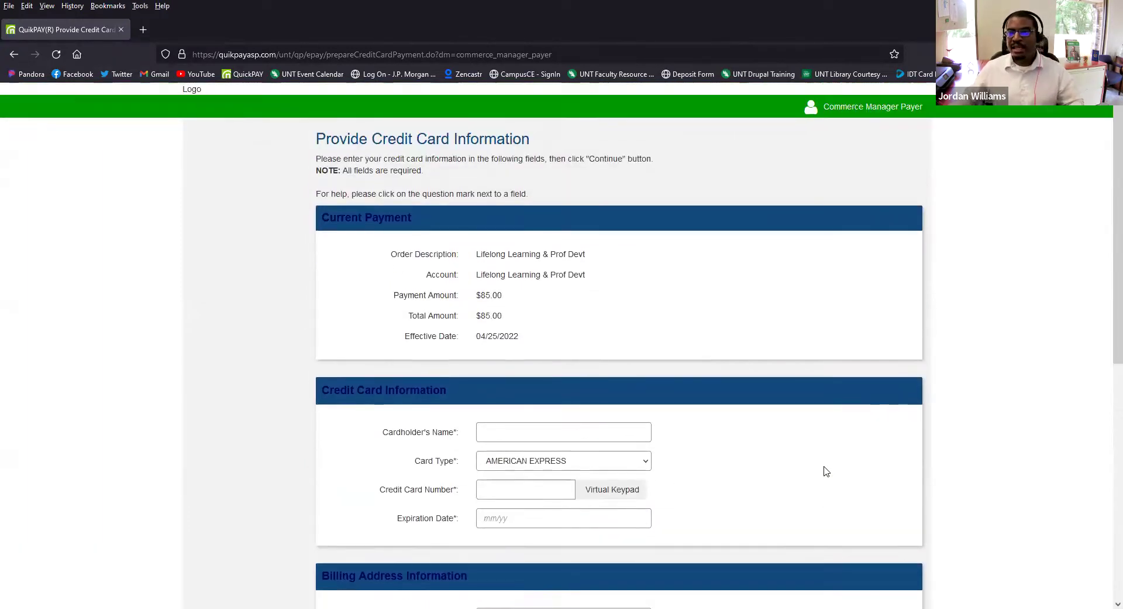